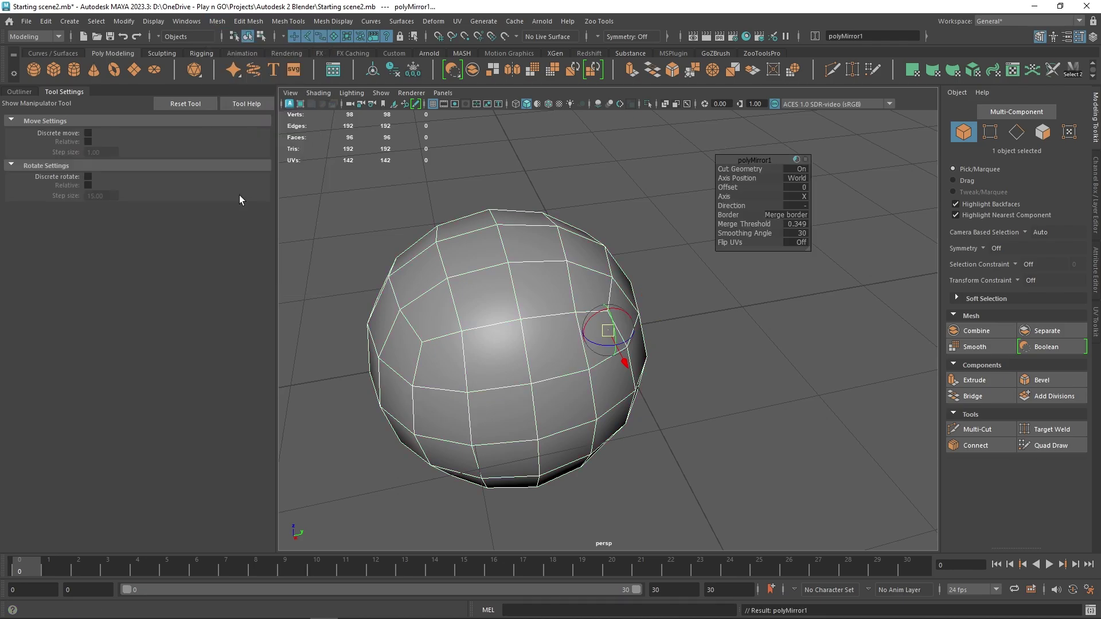
Step: Set the polyMirror1 options to axis Y, direction +, and Do not merge borders
left_click(805, 197)
left_click(822, 216)
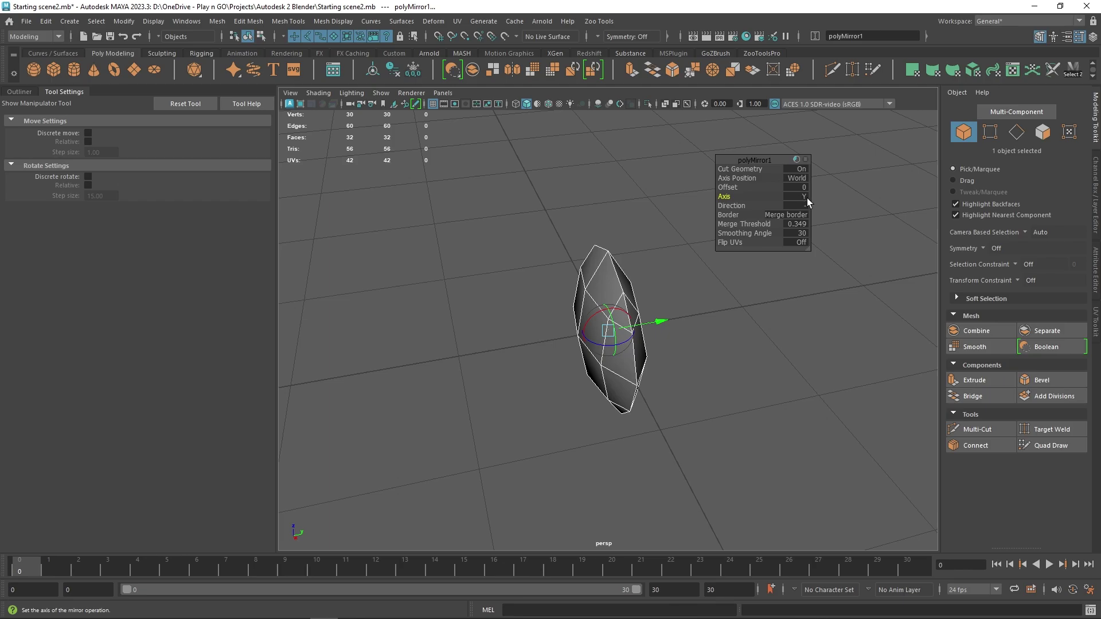
left_click(807, 206)
left_click(824, 212)
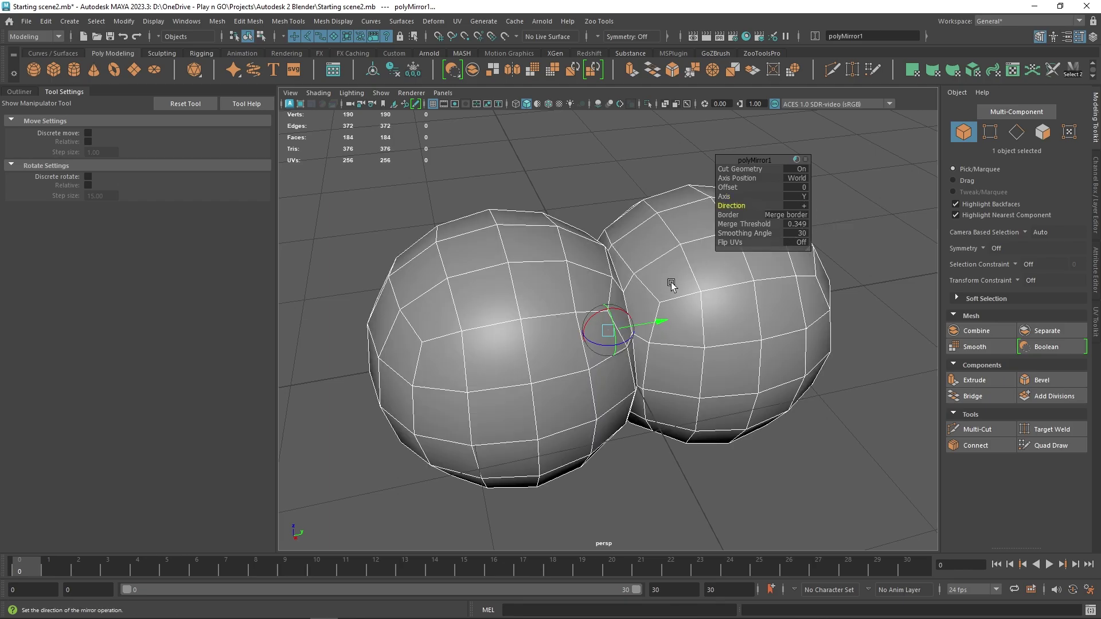
left_click(793, 216)
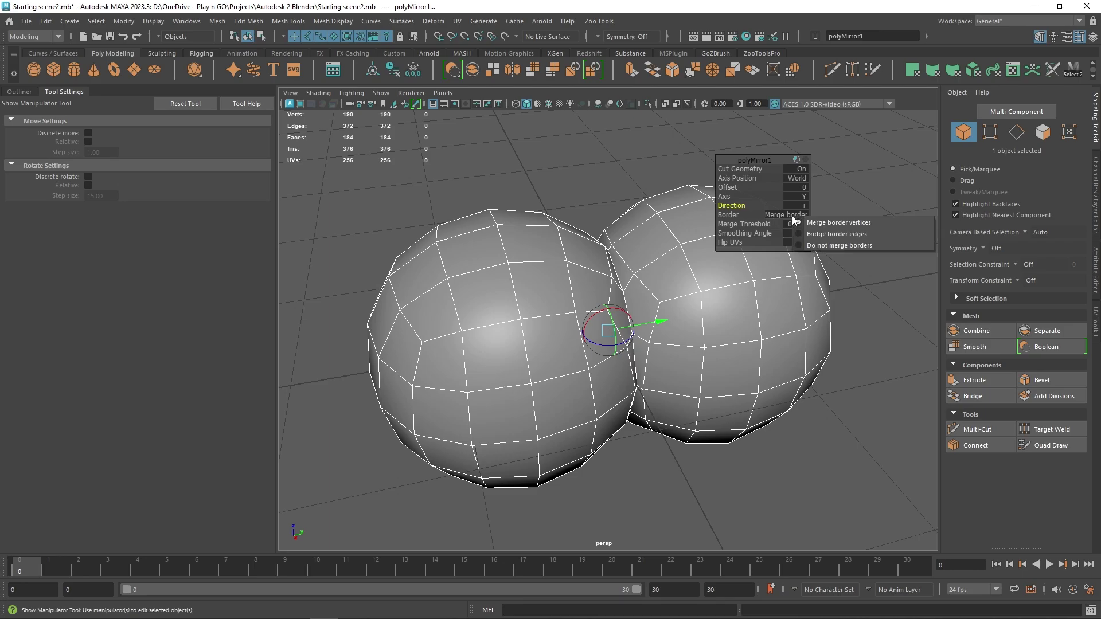
left_click(823, 246)
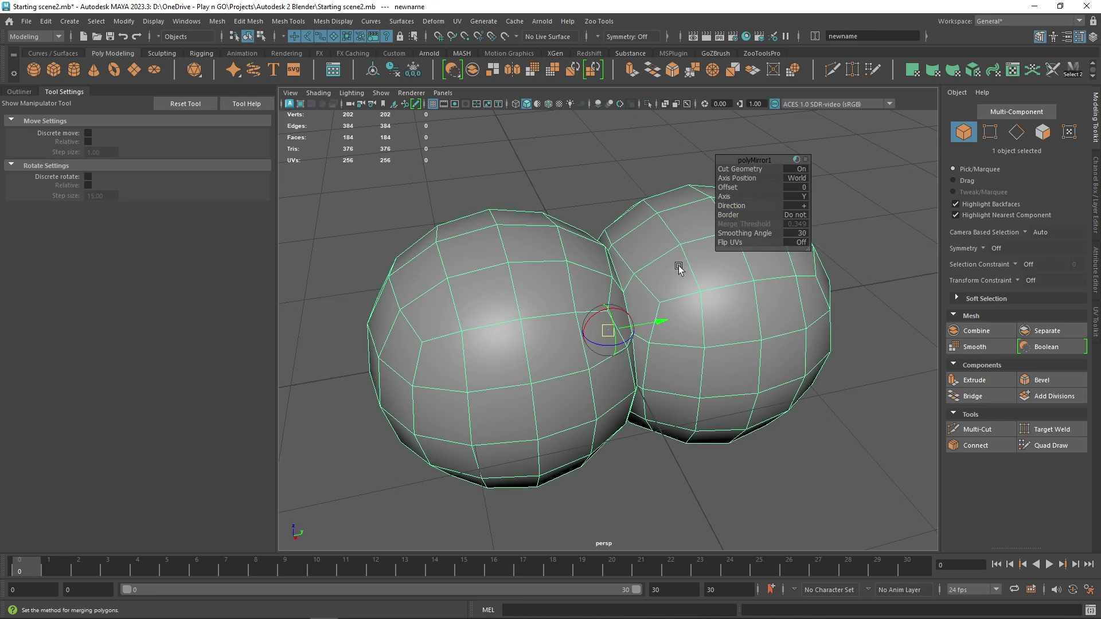
Step: Select all faces of the mirrored sphere and try moving them apart from the original sphere
key("4")
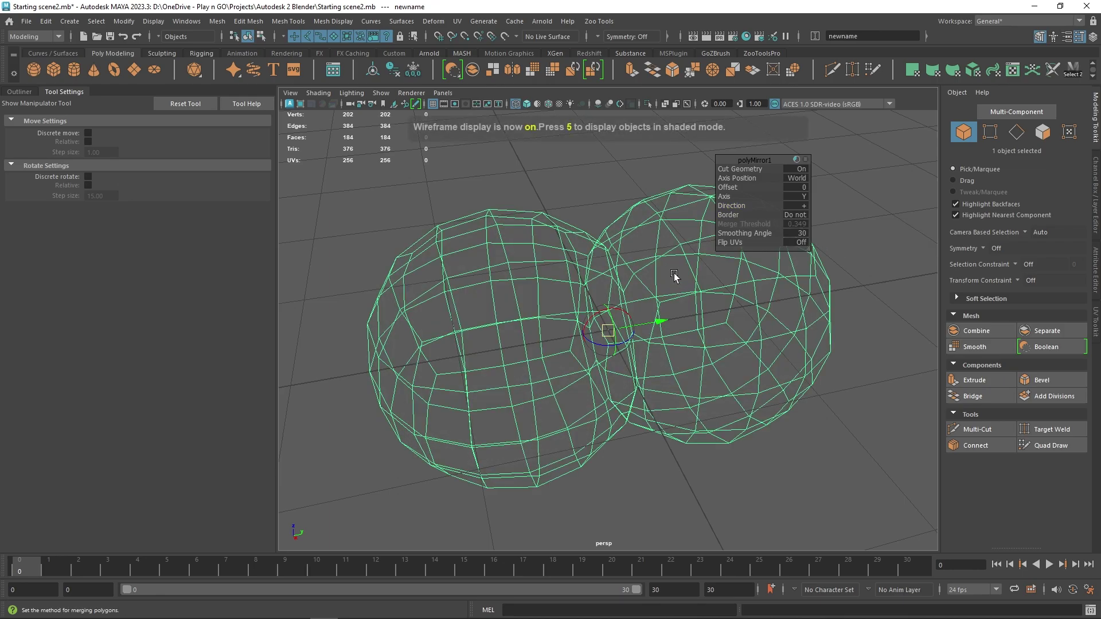
key("q")
key("F11")
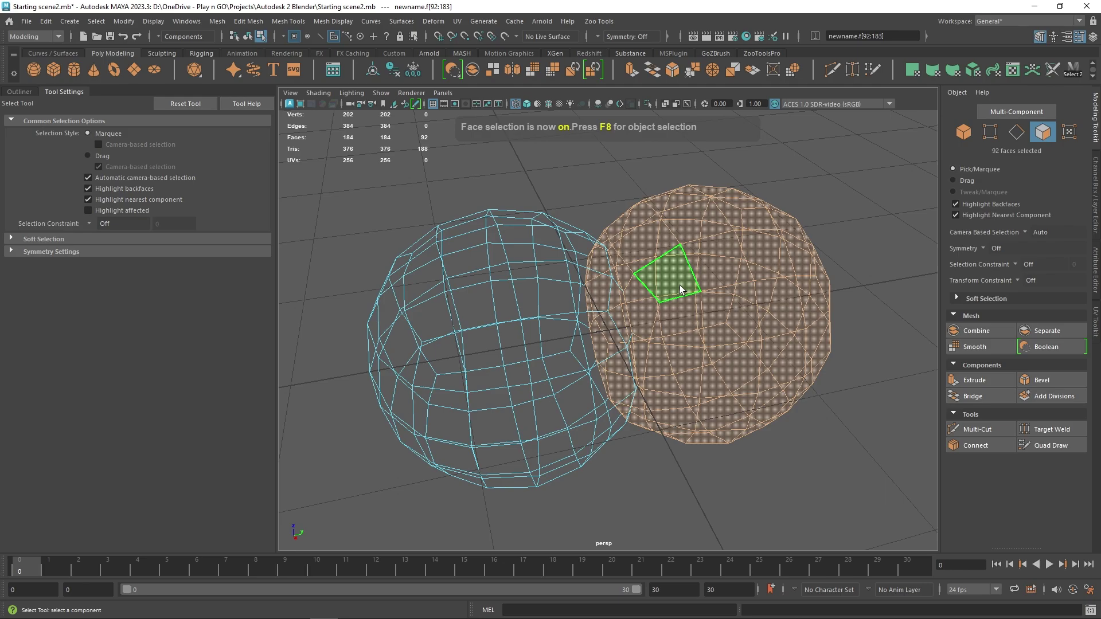
key("5")
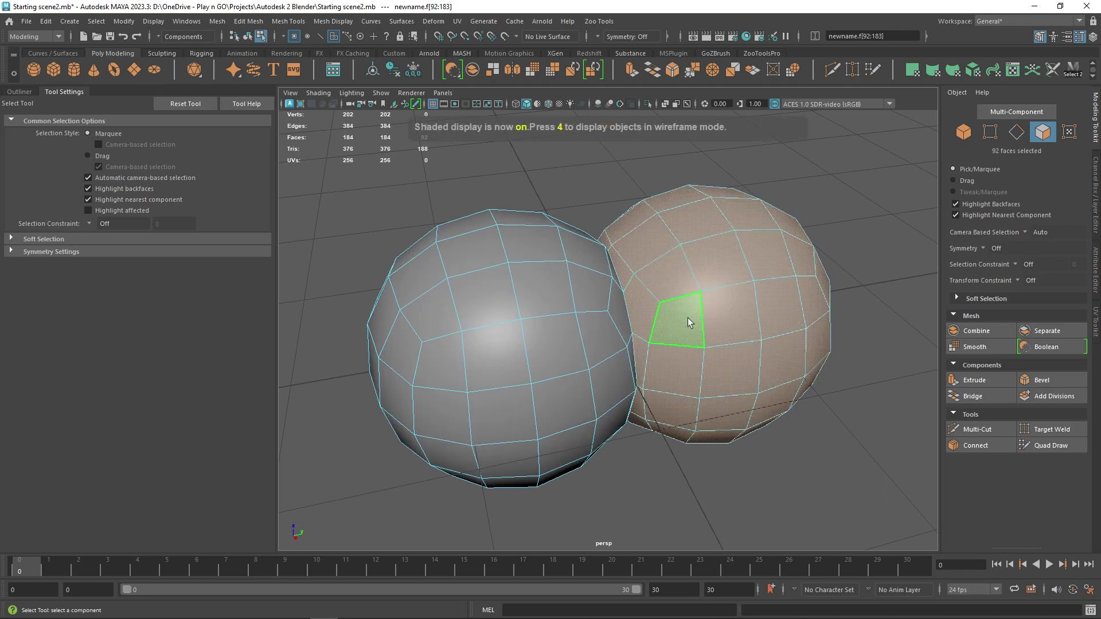
key("w")
left_click_drag(738, 303, 692, 315)
left_click(665, 175)
Step: Switch to vertex selection and set the modeling symmetry to Object Y
key("q")
key("F9")
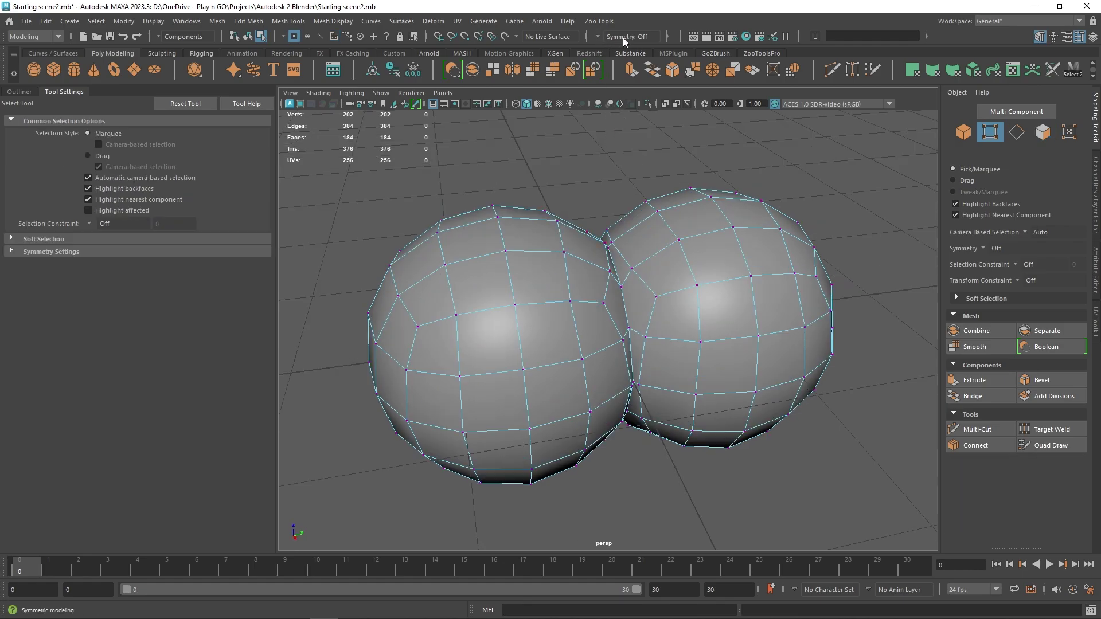
left_click(648, 38)
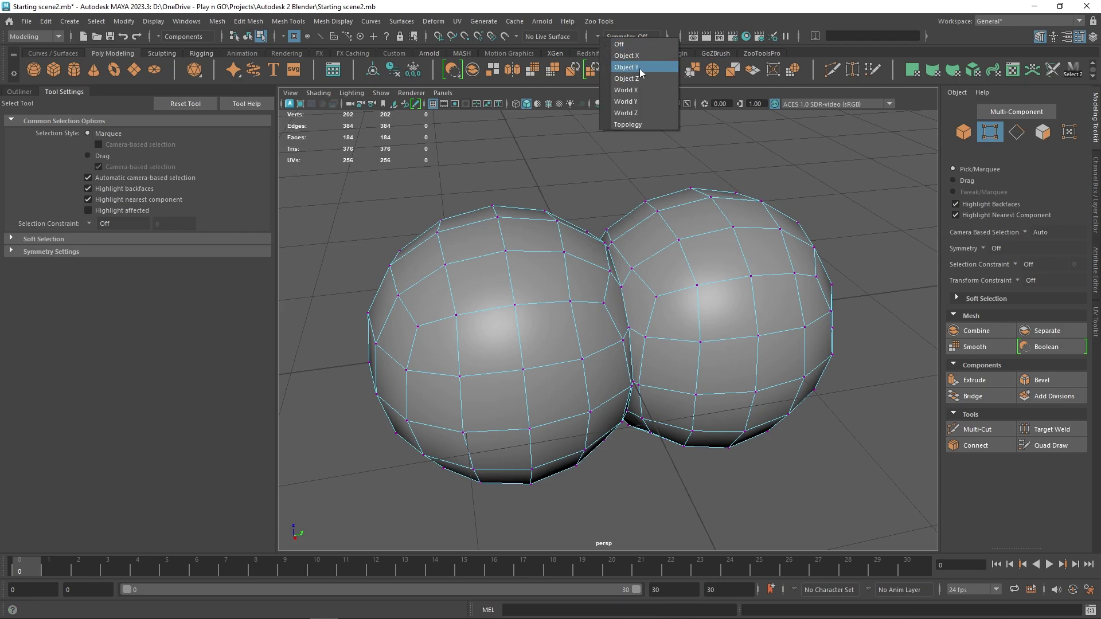
left_click(632, 67)
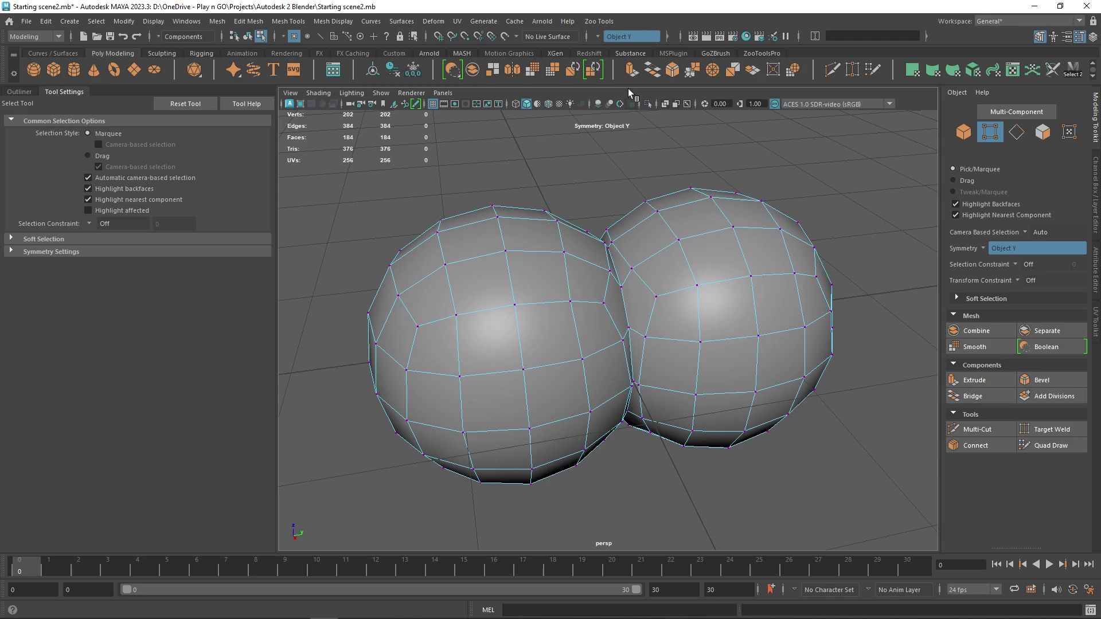
Step: Select vertices on the front sphere and move one with the Move tool, using the active Object Y symmetry
left_click(515, 305)
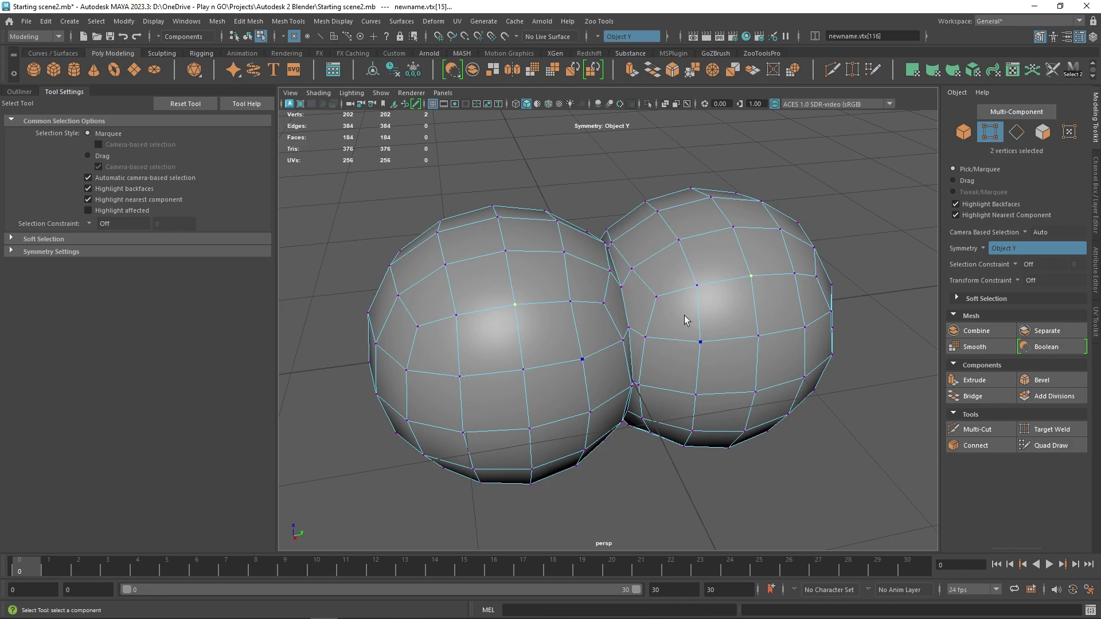
left_click_drag(581, 269, 607, 269, "alt")
key("w")
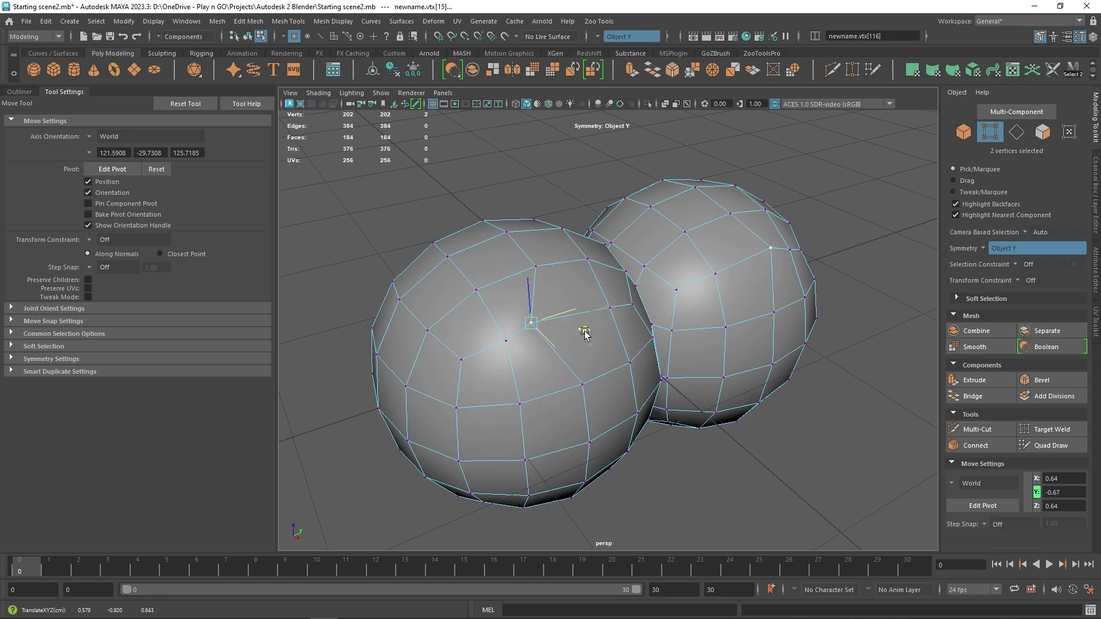
left_click(583, 385)
left_click_drag(636, 393, 603, 394)
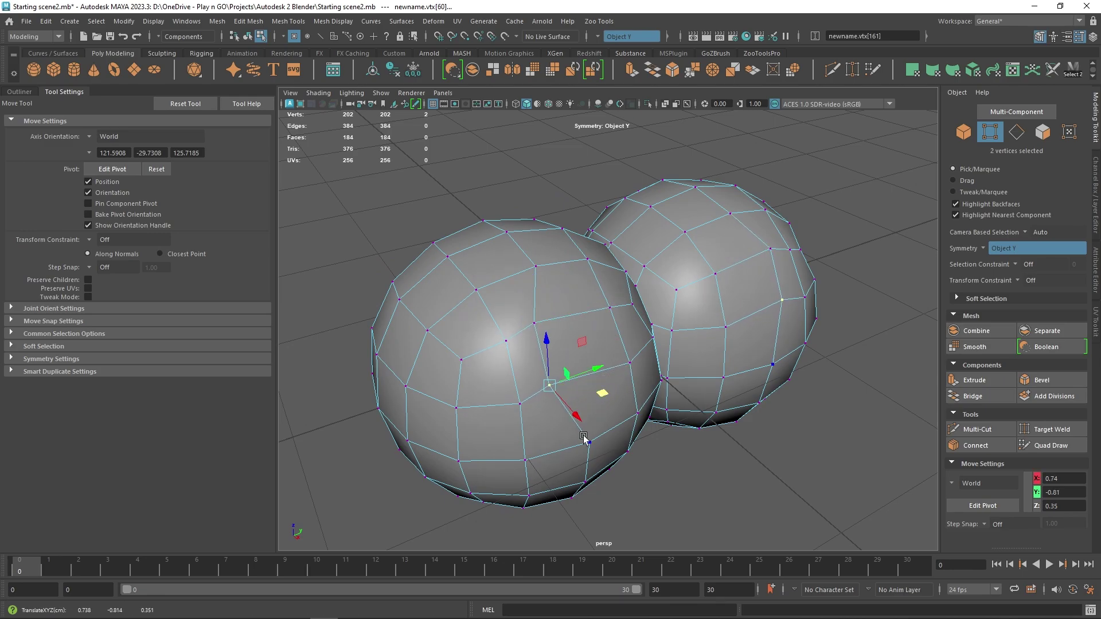
left_click(628, 450)
mouse_move(626, 444)
left_mouse_down("alt")
mouse_move(696, 381)
mouse_move(633, 436)
left_mouse_up("alt")
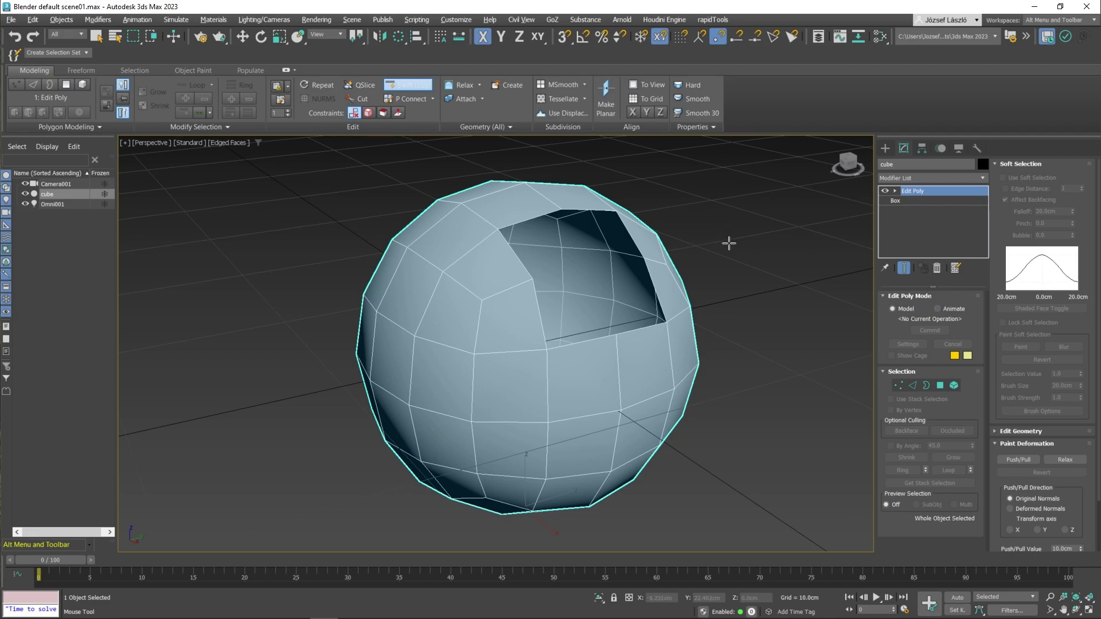
Step: In 3ds Max, add a Symmetry modifier above the cube object's Edit Poly modifier
left_click(942, 179)
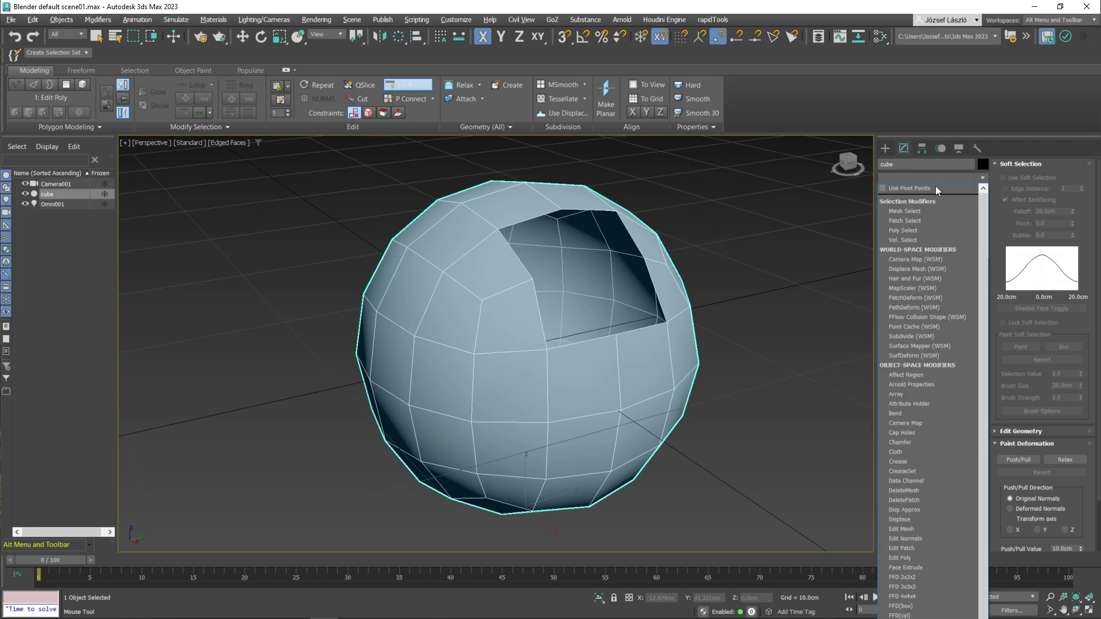
scroll(930, 344, "down", 5)
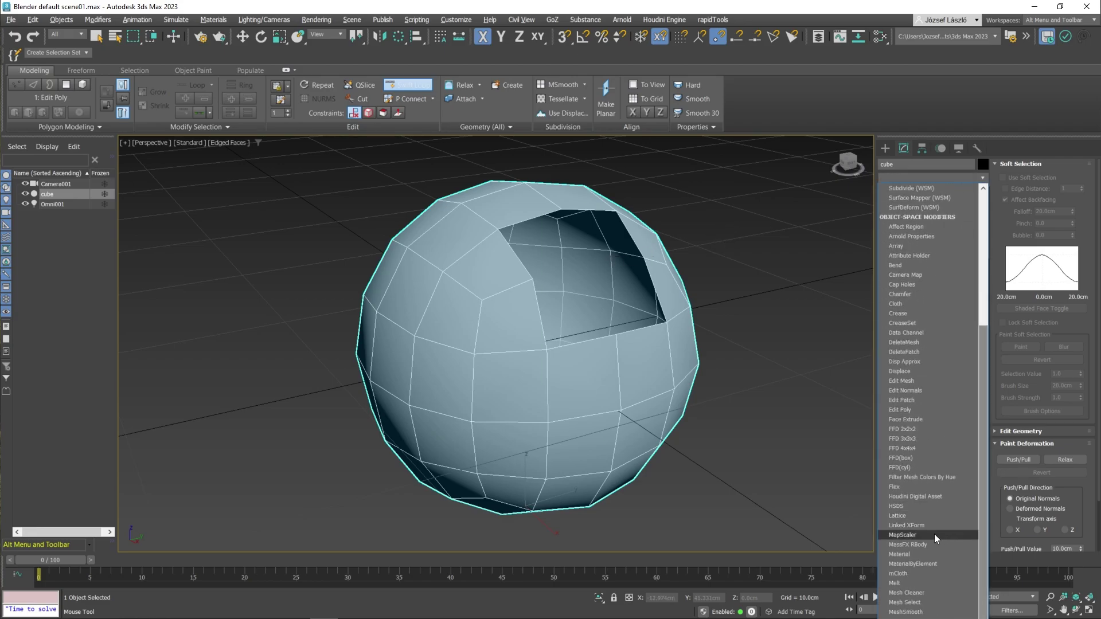
left_click(912, 573)
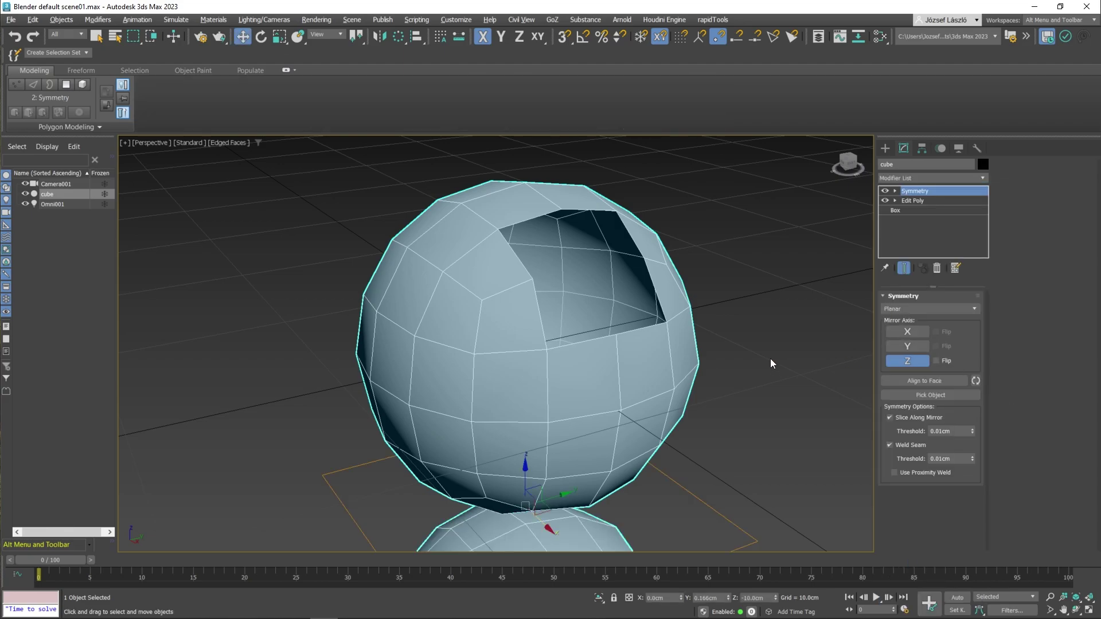
scroll(769, 364, "down", 5)
middle_click_drag(770, 364, 723, 368, "alt")
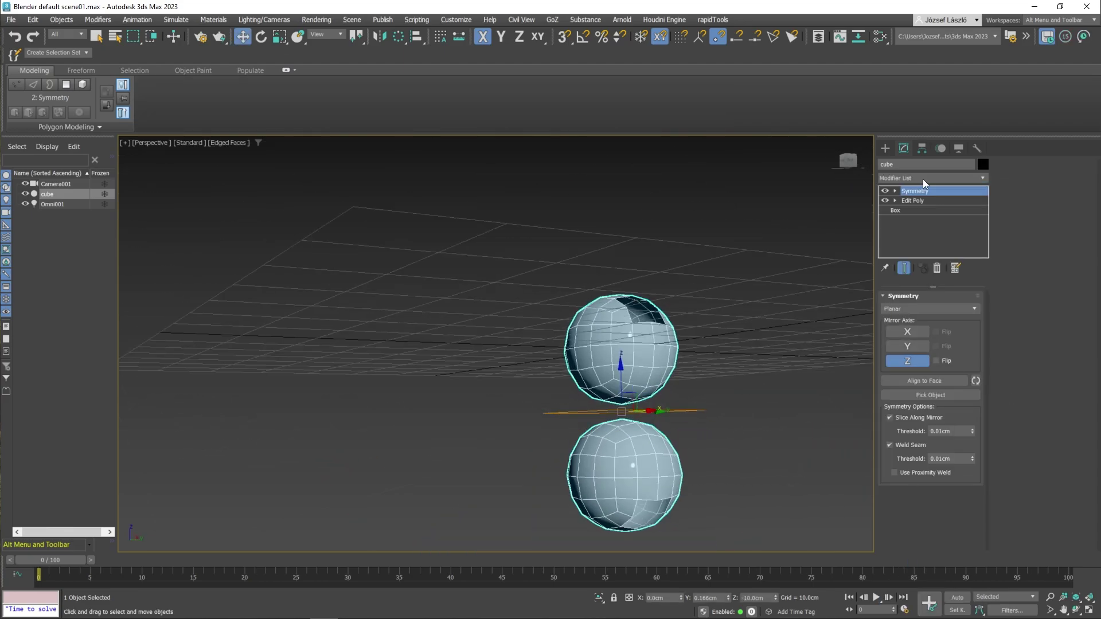
Step: Try the X, Y and Z mirror axes of the Symmetry modifier and leave only X enabled
left_click(913, 333)
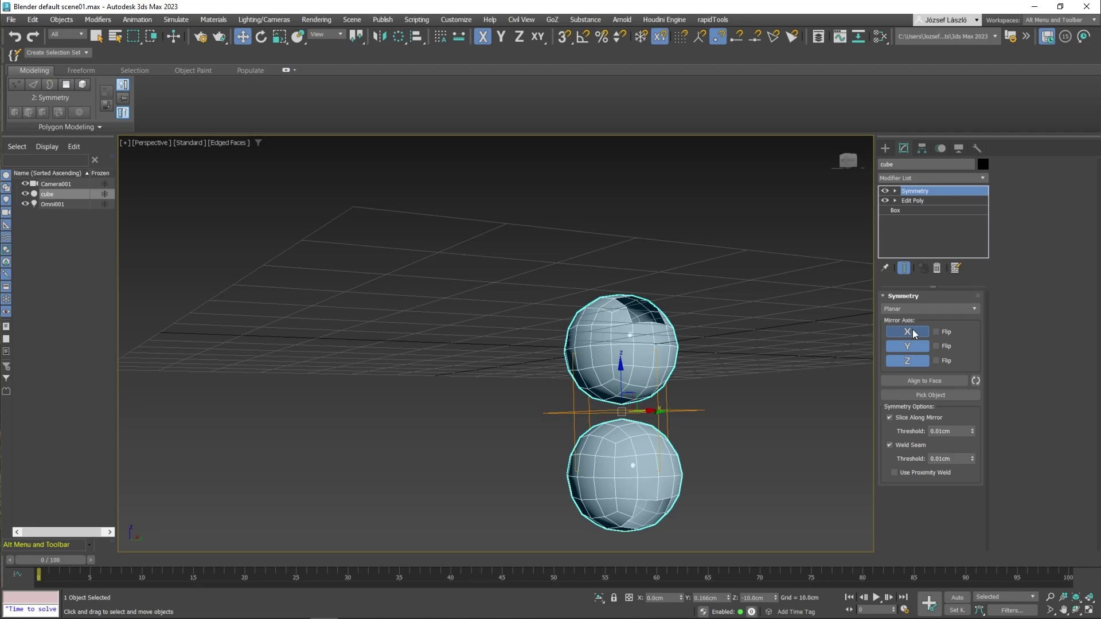
left_click(913, 332)
left_click(916, 361)
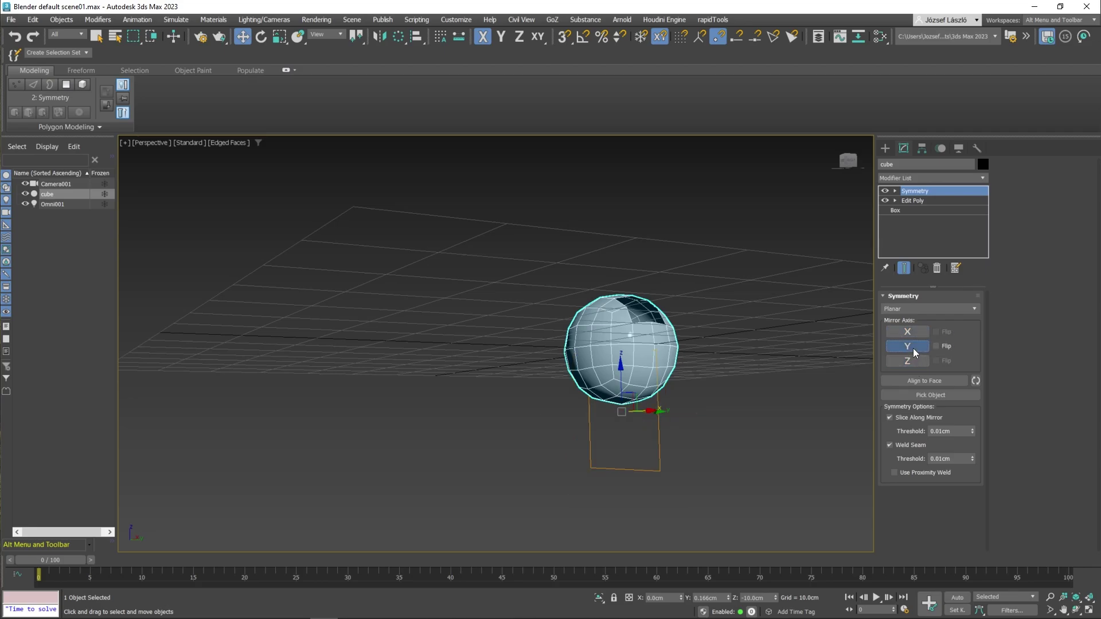
left_click(913, 348)
left_click(913, 360)
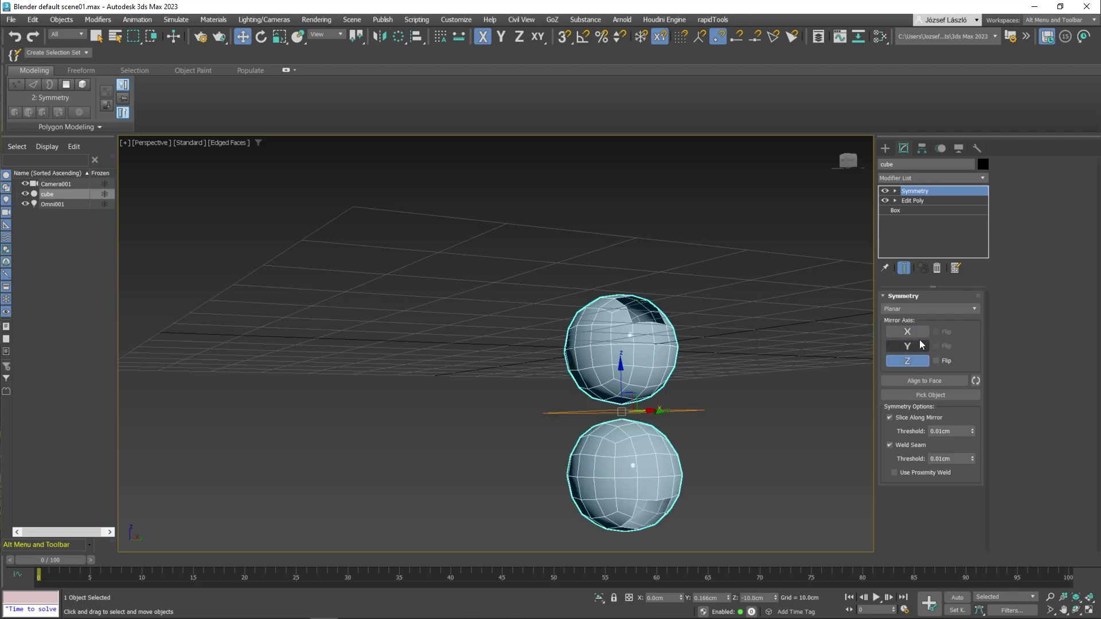
left_click(913, 360)
left_click(914, 332)
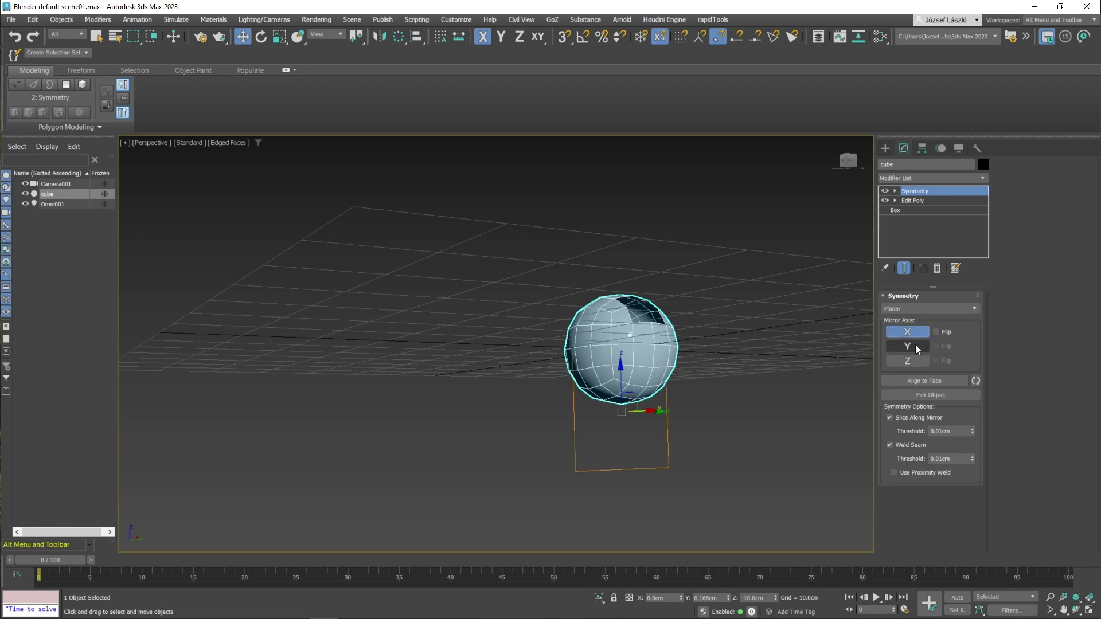
Step: At the Edit Poly vertex level, pull a vertex on the sphere's side outward along X to about 11.4 cm
left_click(917, 200)
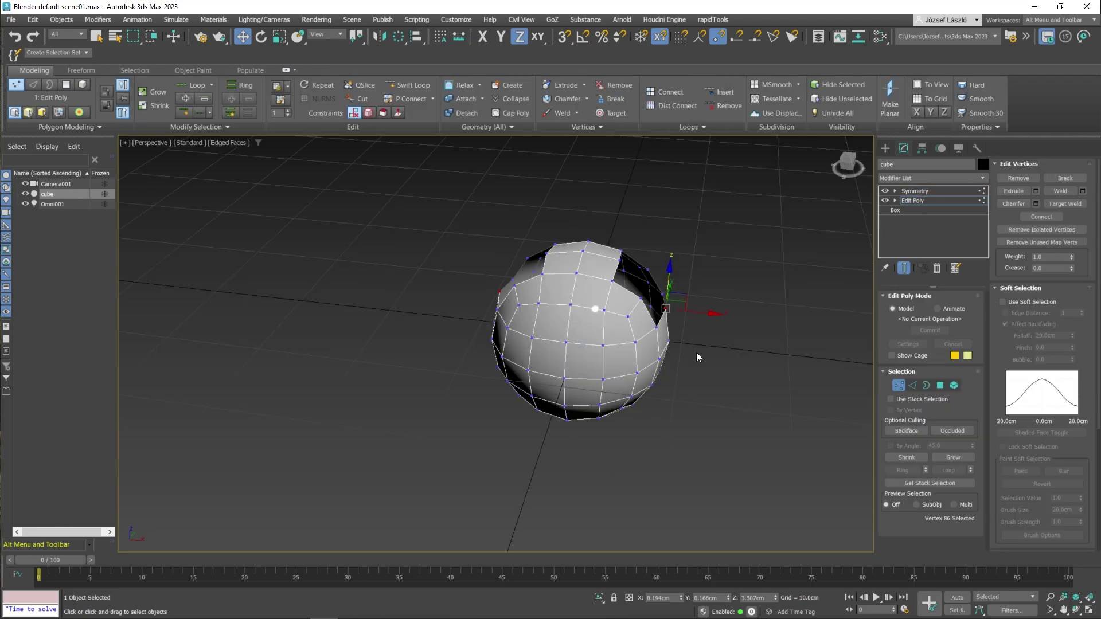
middle_click_drag(585, 321, 579, 310, "alt")
left_click_drag(707, 309, 739, 311)
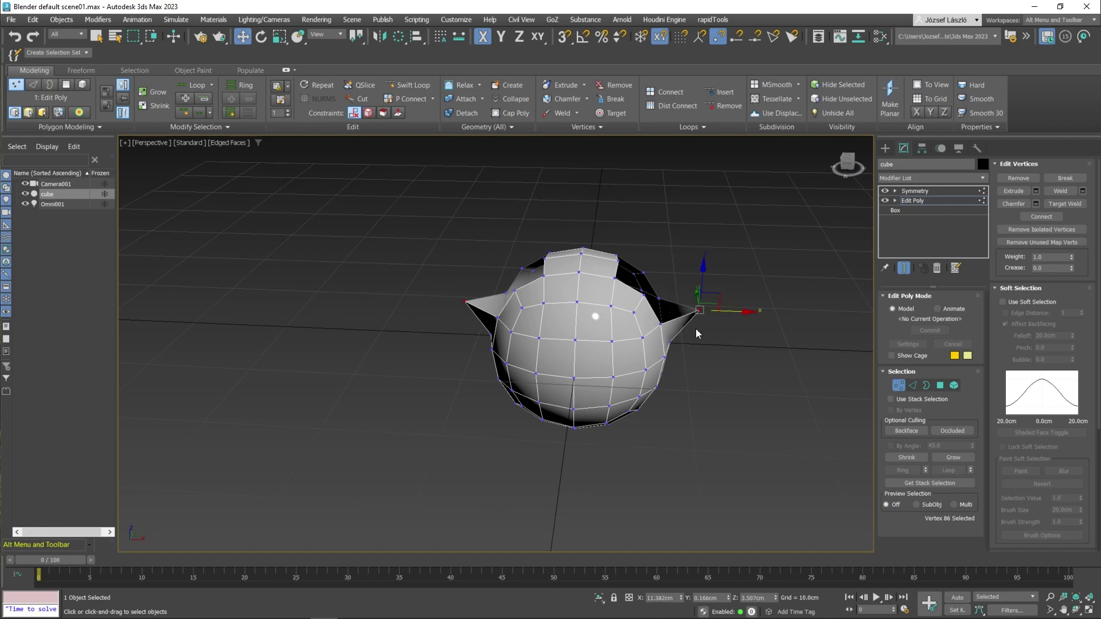
Step: Pull further vertices outward from the sphere to form spikes, and clear the vertex selection
left_click(640, 337)
left_click_drag(658, 325, 673, 347)
mouse_move(674, 347)
middle_mouse_down("alt")
mouse_move(630, 358)
mouse_move(677, 361)
mouse_move(669, 366)
middle_mouse_up("alt")
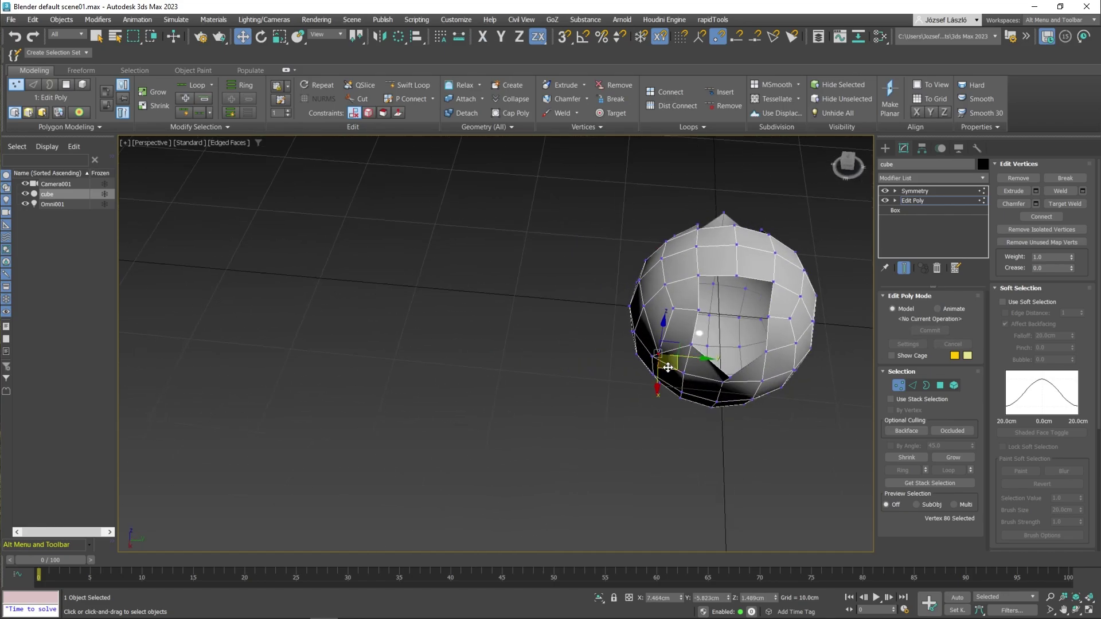
left_click_drag(668, 366, 628, 360)
left_click_drag(790, 343, 812, 371)
middle_click_drag(812, 371, 822, 336, "alt")
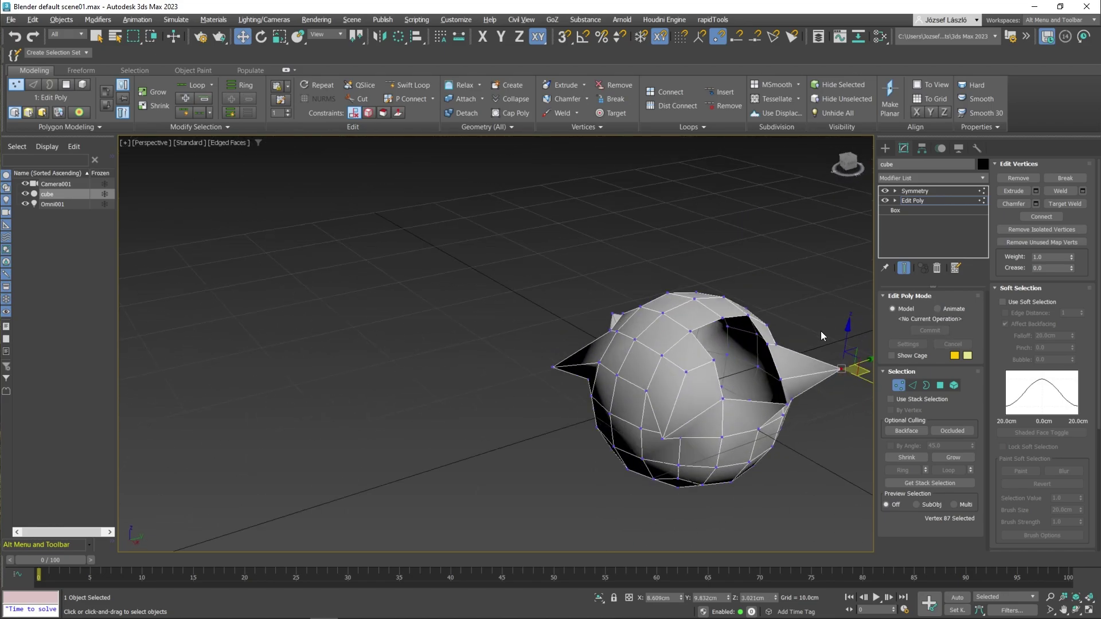
middle_click_drag(755, 316, 691, 252)
left_click(691, 251)
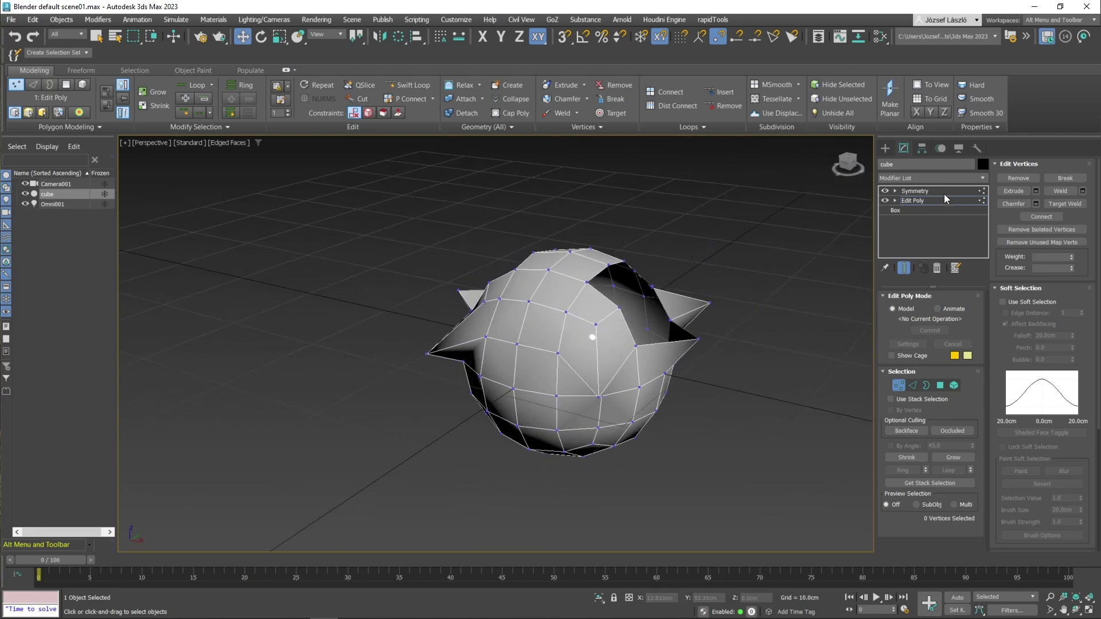
Step: Return to the Symmetry modifier and enable the Y and Z mirror axes in addition to X
left_click(915, 191)
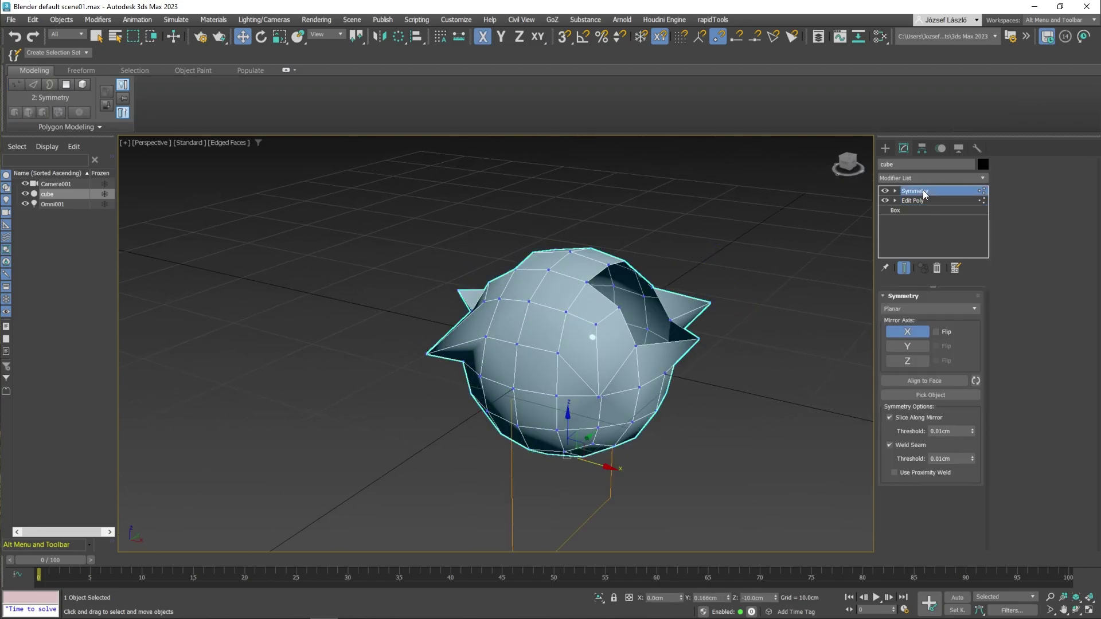
left_click(911, 347)
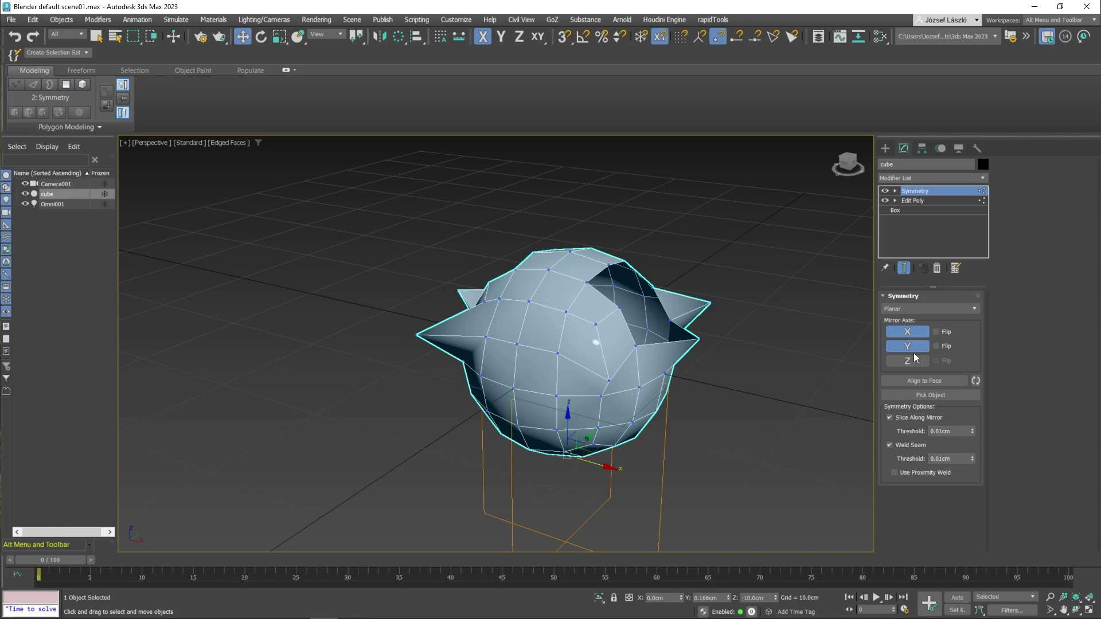
left_click(915, 364)
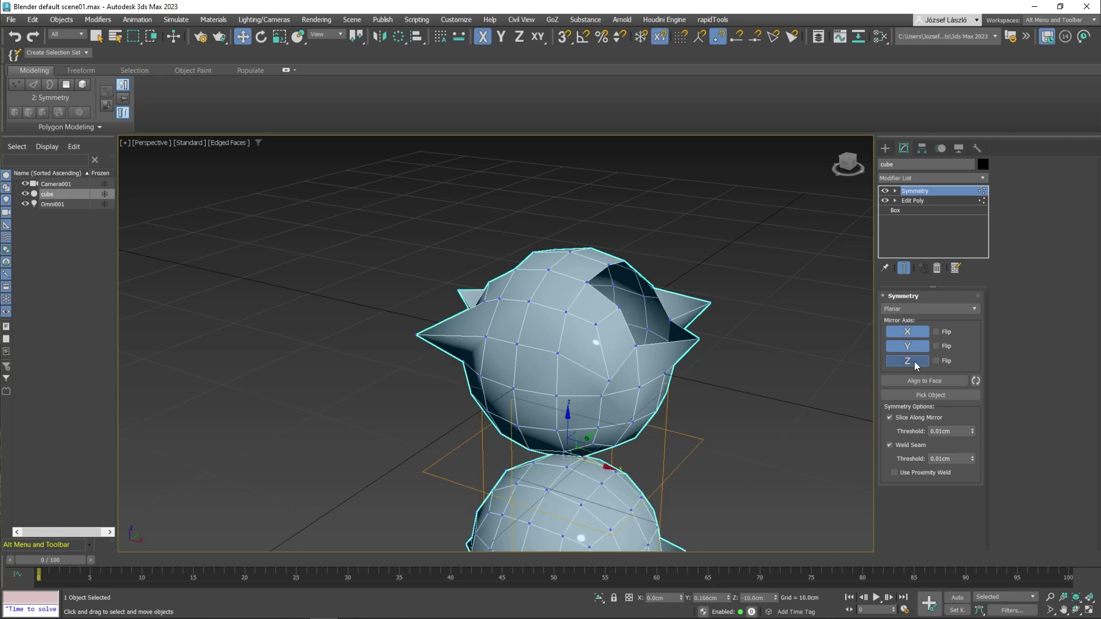
scroll(669, 413, "down", 4)
scroll(700, 436, "up", 6)
scroll(698, 389, "down", 4)
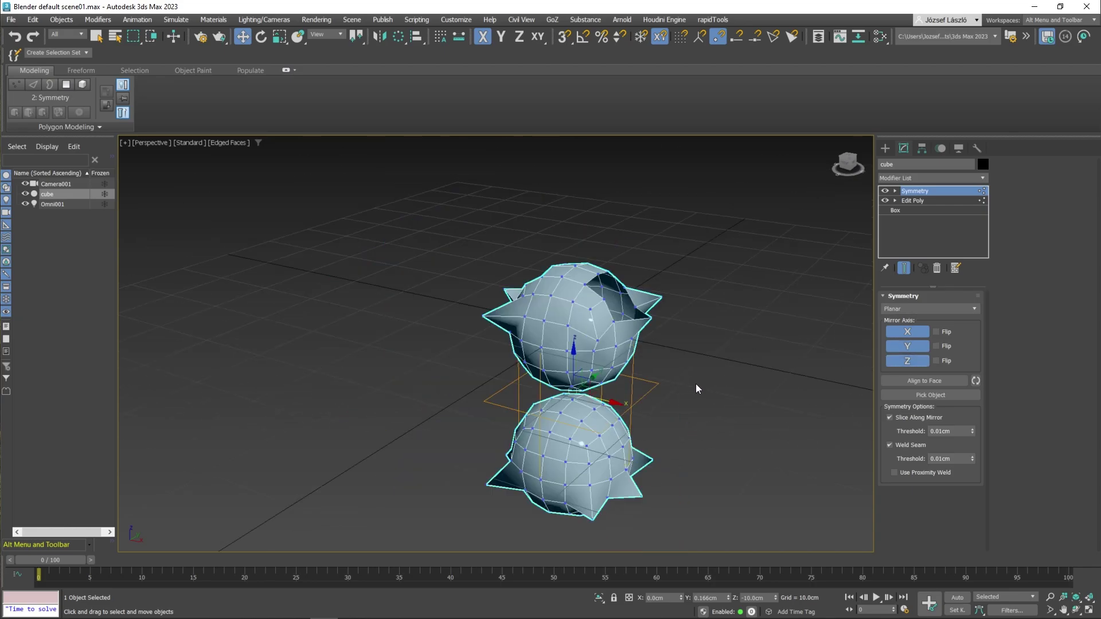
middle_click_drag(697, 389, 723, 318, "alt")
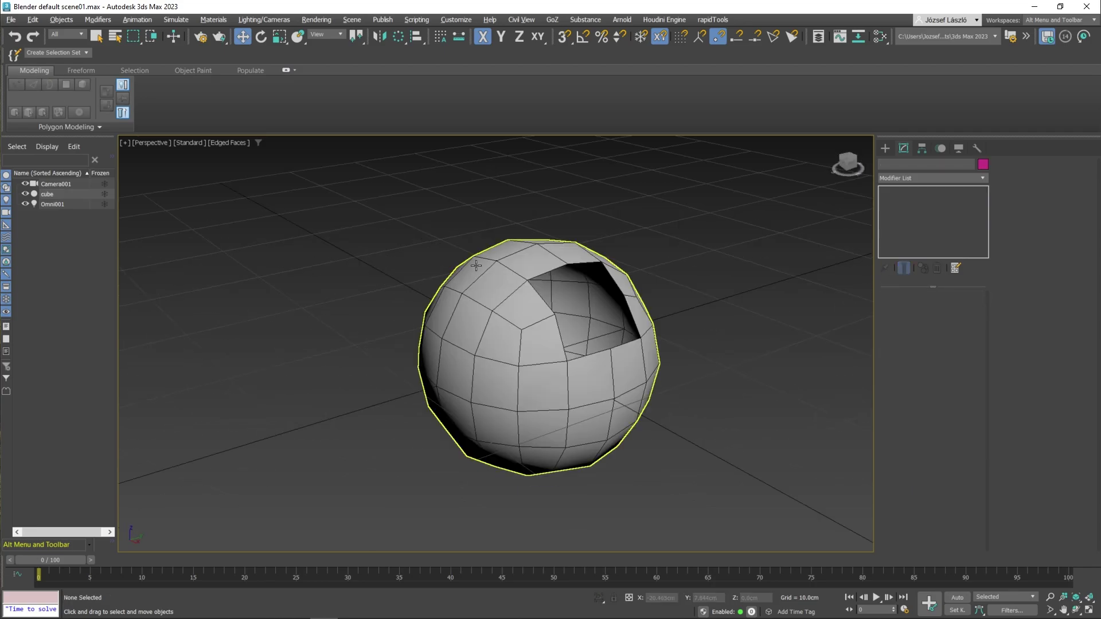
Step: Select the sphere, start the Mirror tool and try the Y and Z mirror axes, leaving X selected
left_click(478, 255)
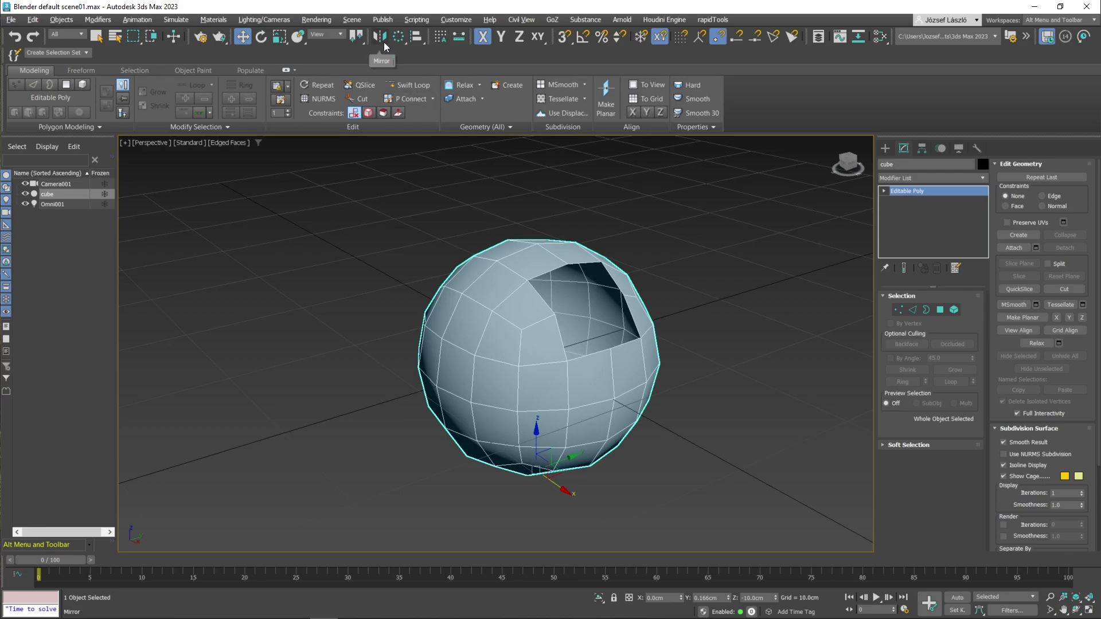
middle_click_drag(394, 265, 436, 298, "alt")
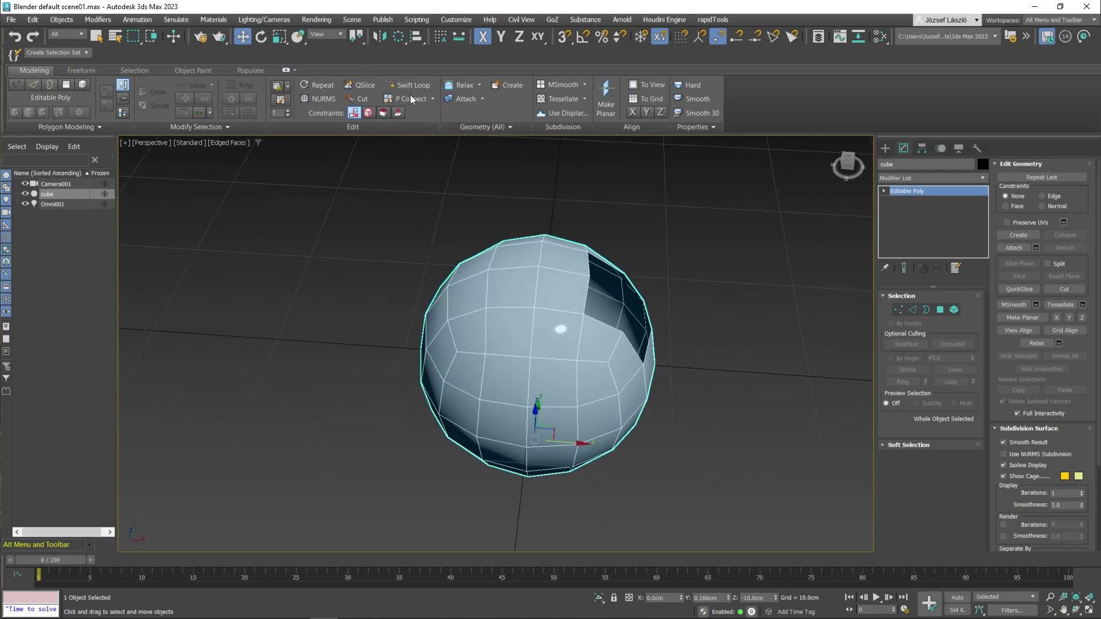
left_click(380, 37)
left_click_drag(513, 212, 297, 203)
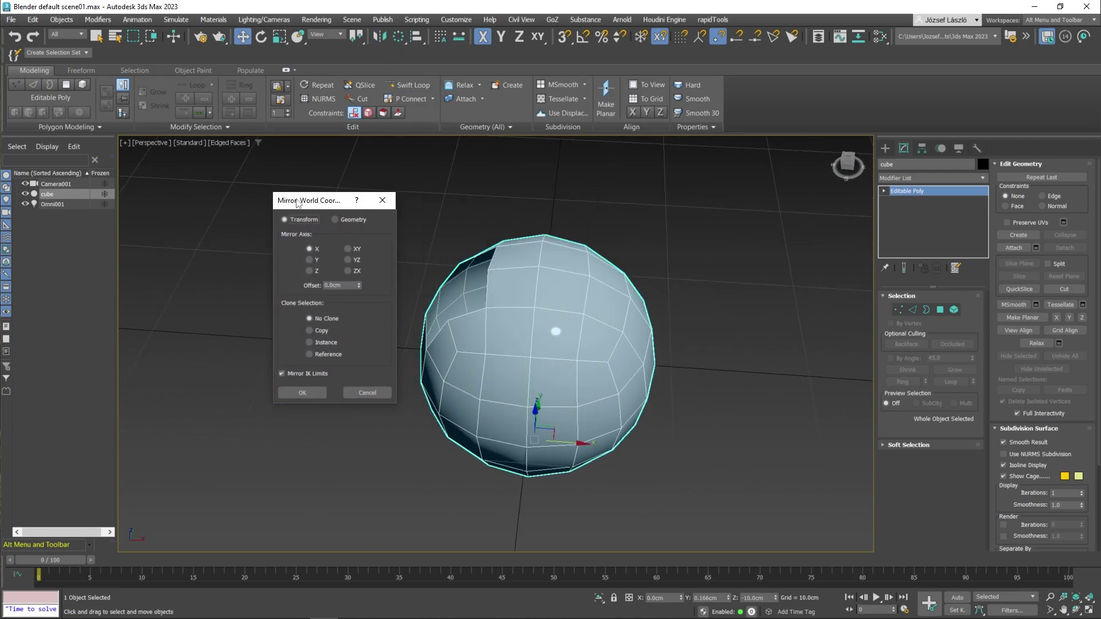
left_click(311, 260)
left_click(310, 271)
left_click(309, 249)
left_click(315, 260)
left_click(315, 251)
Step: Try the Copy, Instance and Reference clone options, and create the mirrored sphere across X as a Copy
left_click(320, 331)
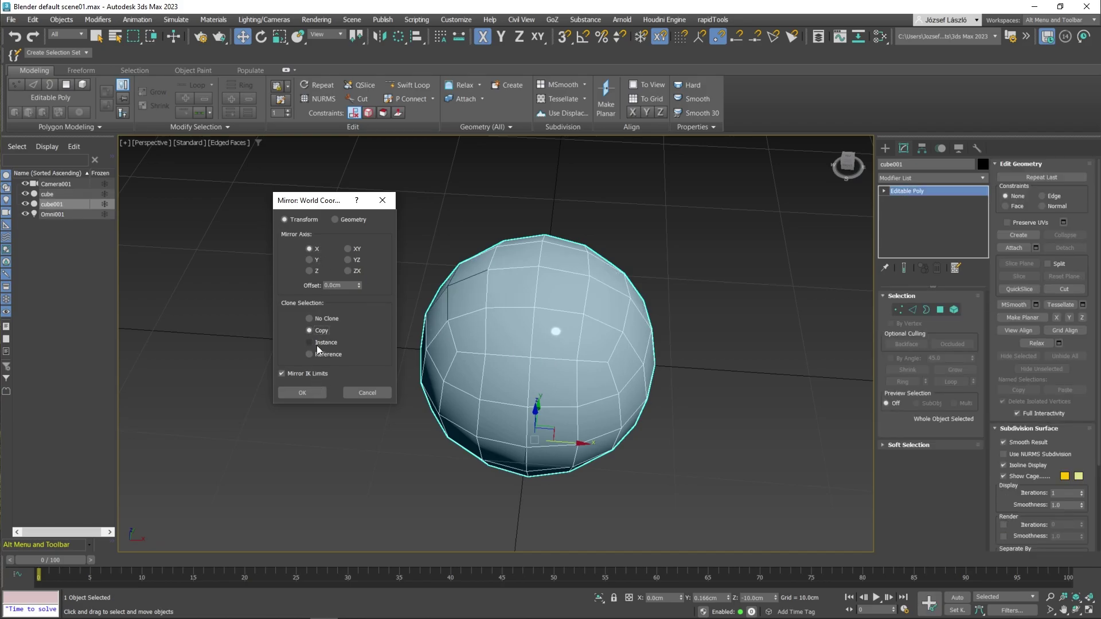
left_click(320, 354)
left_click(320, 344)
left_click(321, 354)
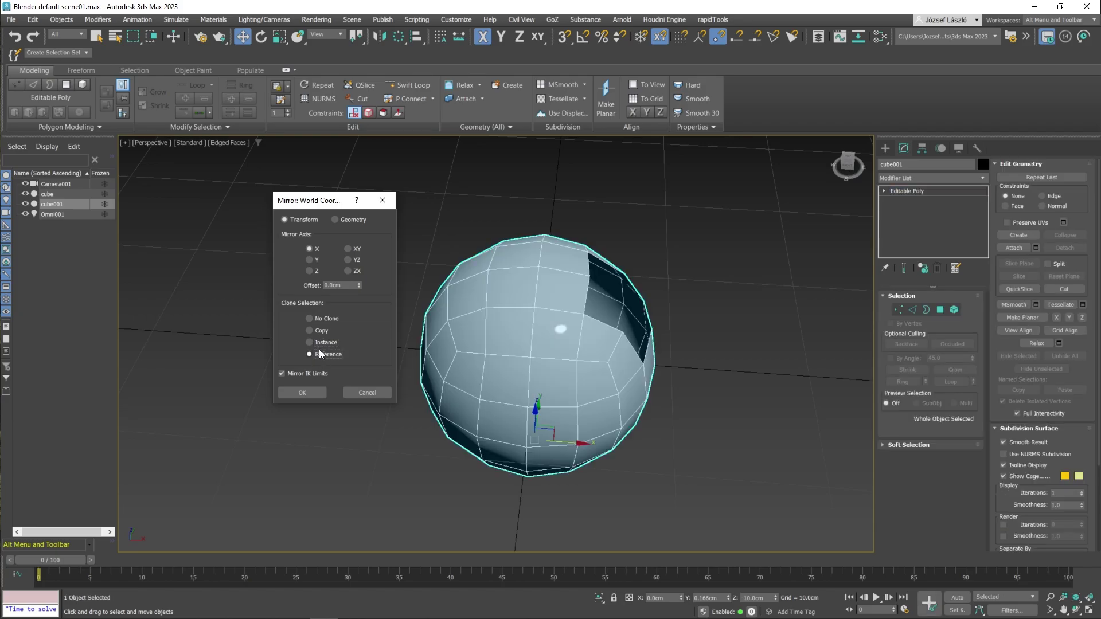
left_click(320, 331)
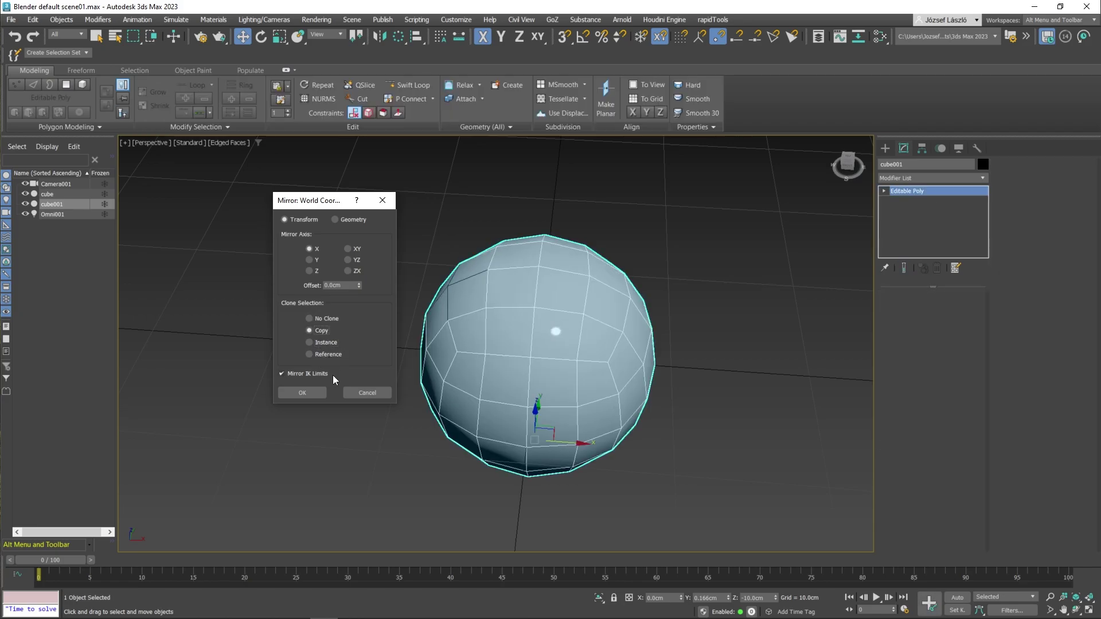
left_click(302, 393)
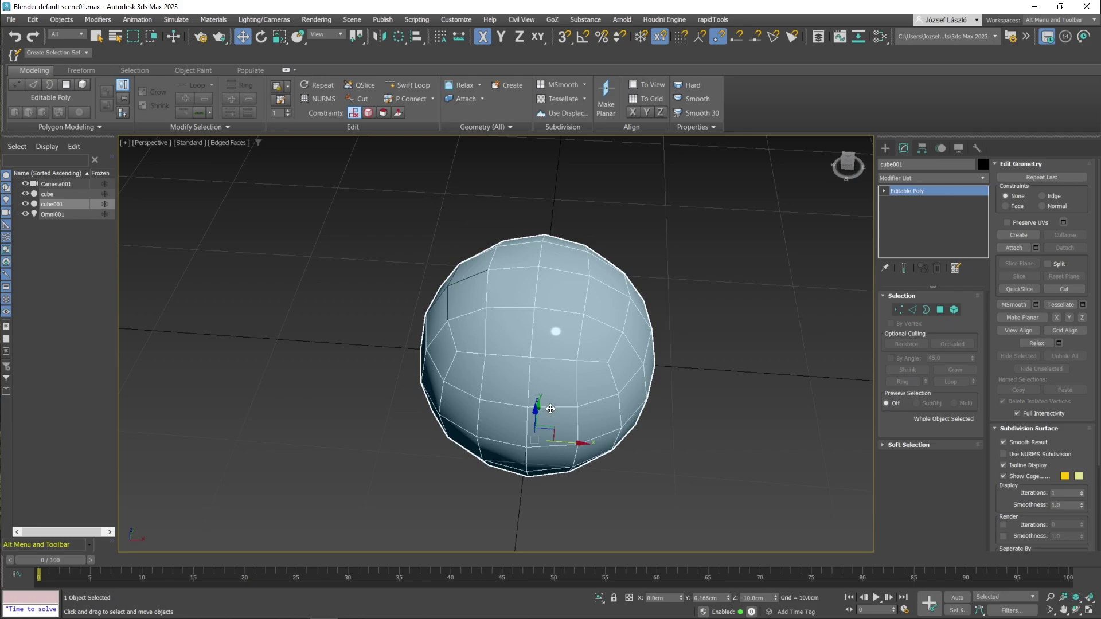
Step: Move the mirrored copy along Y away from the original sphere to about 18.2 cm
key("ctrl+d")
left_click(526, 408)
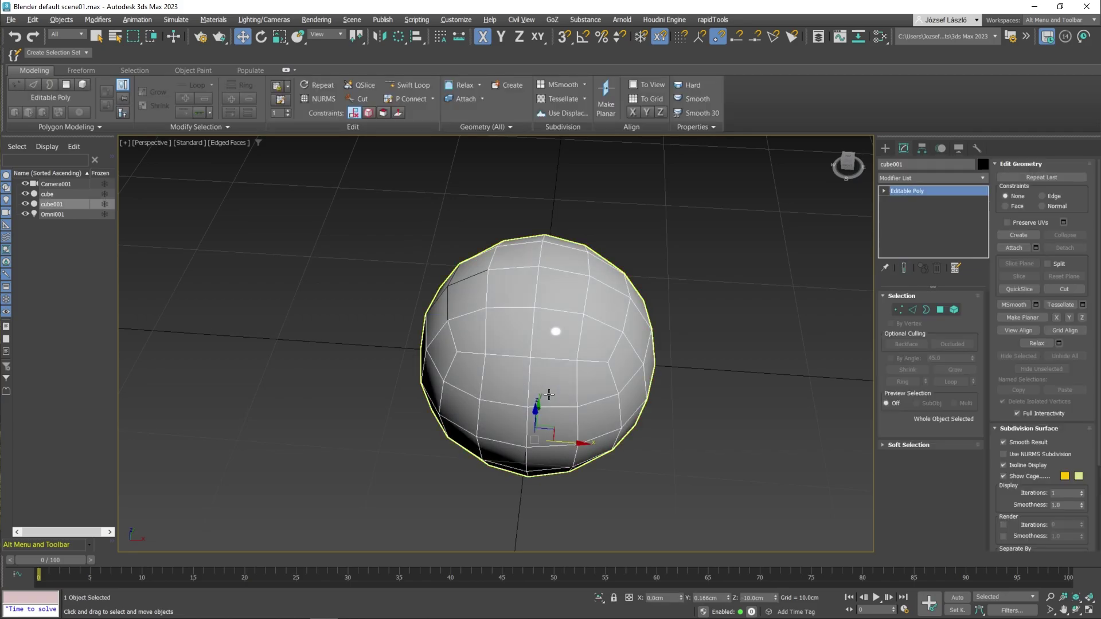
left_click_drag(539, 401, 702, 286)
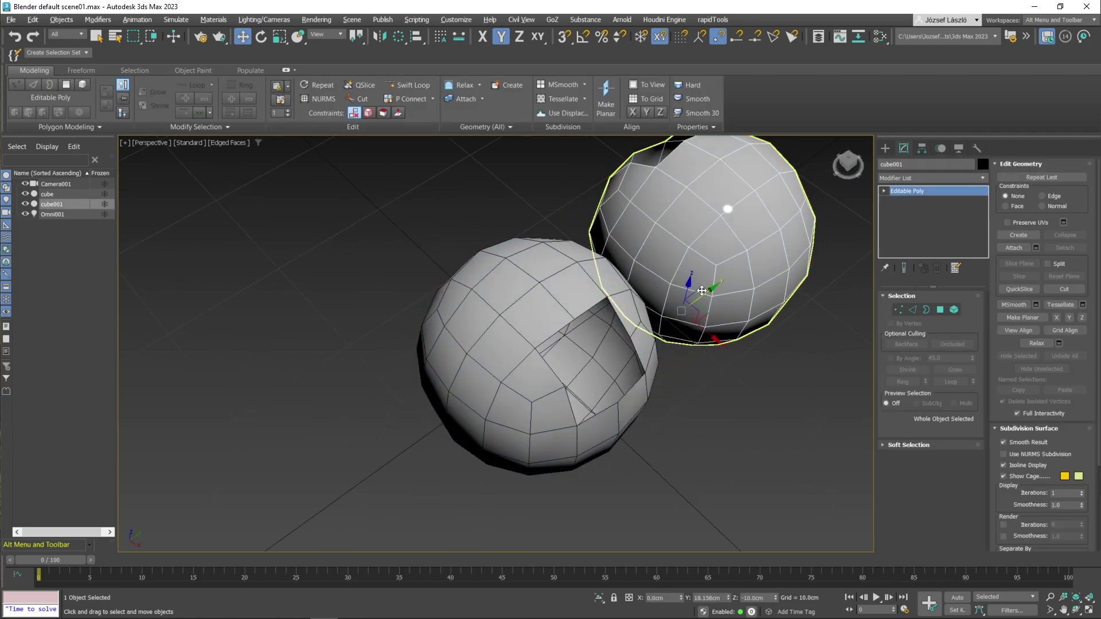
middle_click_drag(703, 289, 596, 313, "alt")
scroll(599, 296, "up", 3)
scroll(599, 296, "down", 5)
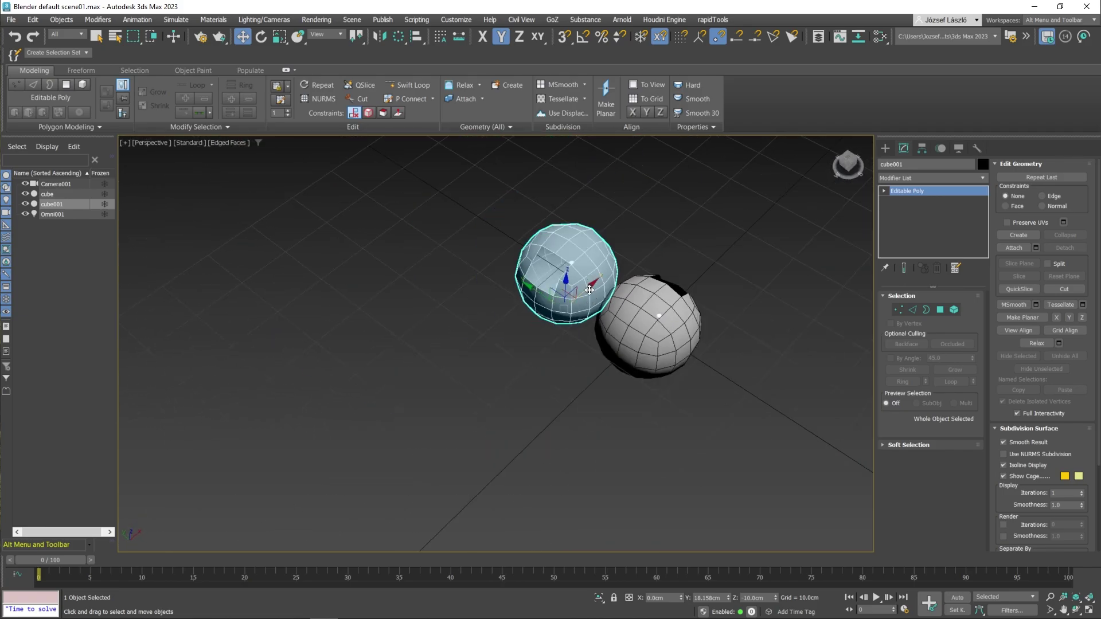
scroll(573, 301, "up", 3)
scroll(573, 302, "down", 2)
middle_click_drag(661, 360, 477, 288, "alt")
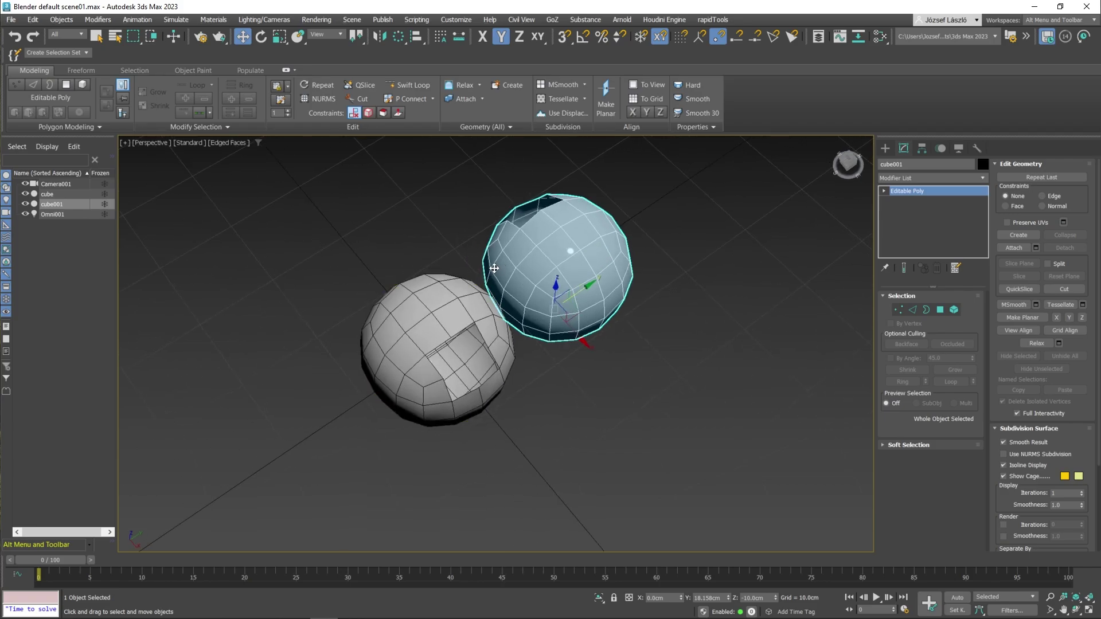
Step: Mirror the sphere as a copy with the Geometry method, and toggle the copy's Mirror modifier off and on
left_click(374, 37)
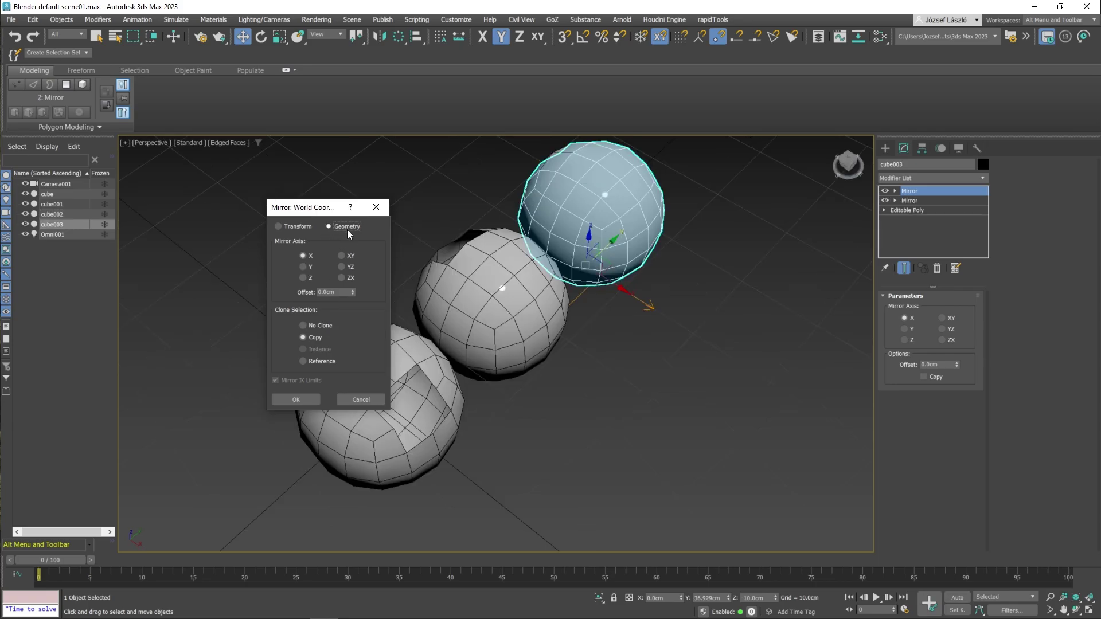
left_click(361, 400)
left_click(885, 193)
left_click(885, 193)
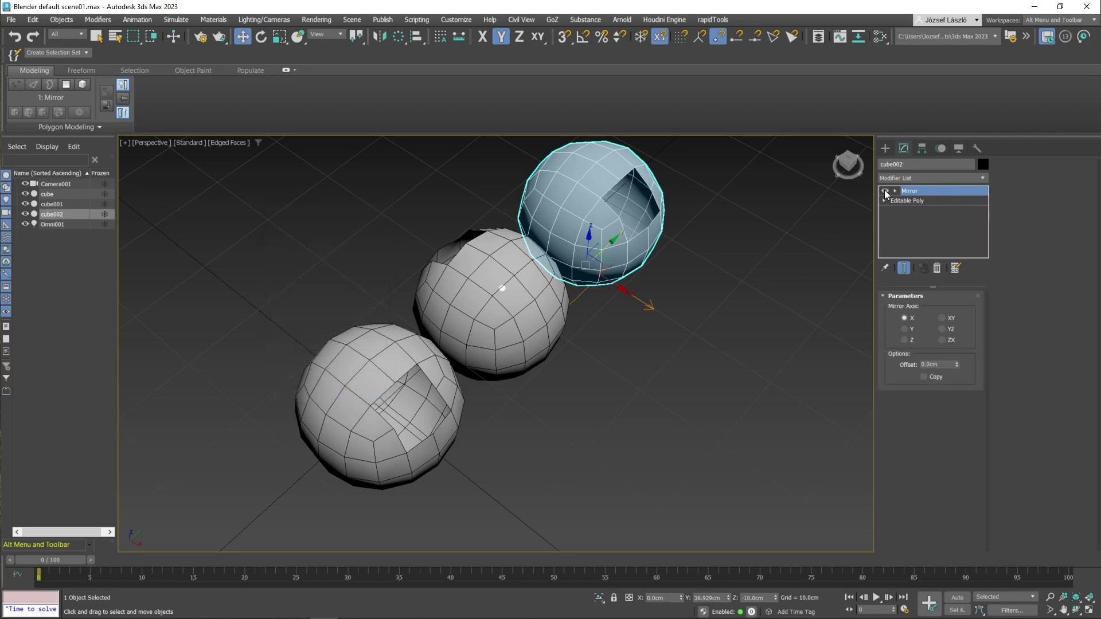
left_click(885, 193)
left_click(886, 192)
Step: Try the Z axis and the offset of the Mirror modifier, return it to X, and delete the modifier
left_click(904, 340)
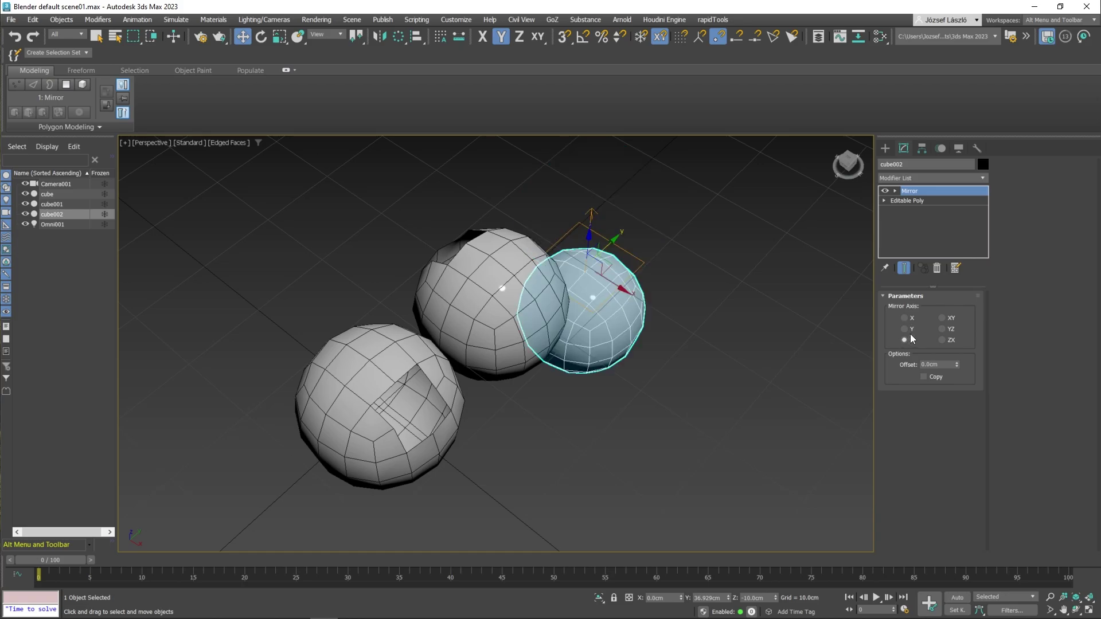
left_click(905, 318)
left_click_drag(957, 364, 711, 163)
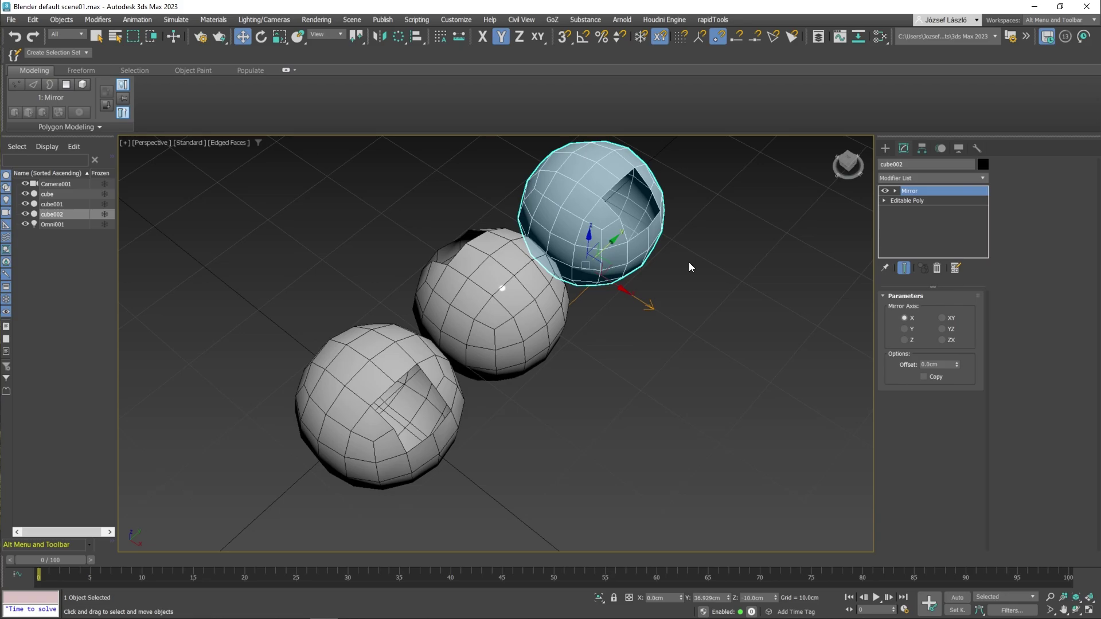
left_click(937, 269)
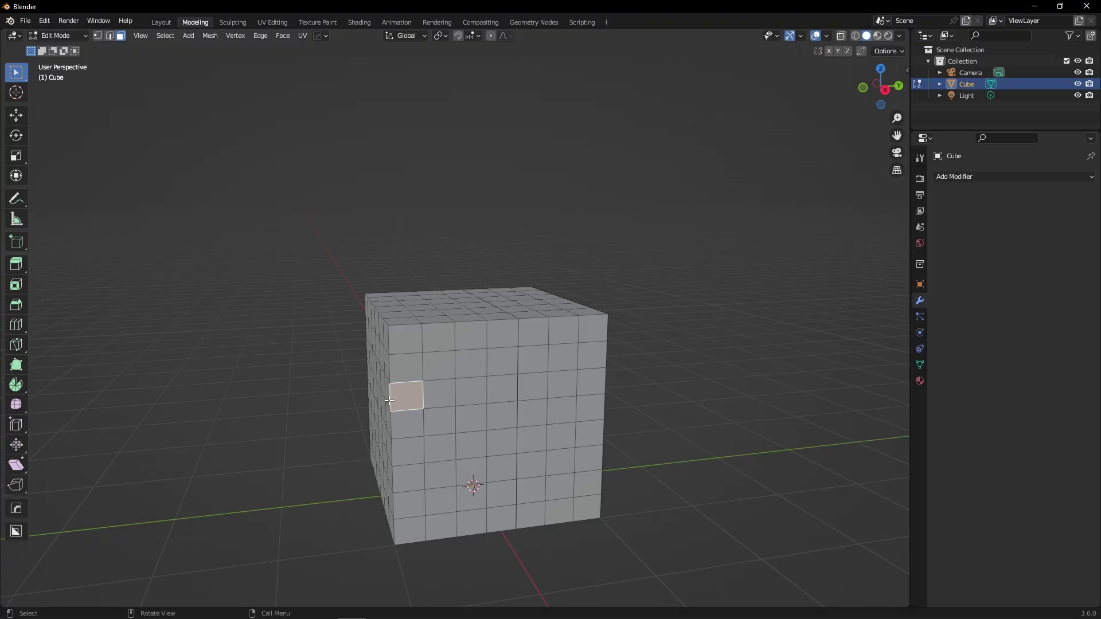
Step: In Blender, pull two faces on one side of the subdivided cube outward to form protrusions
middle_click_drag(383, 408, 367, 396)
key("g")
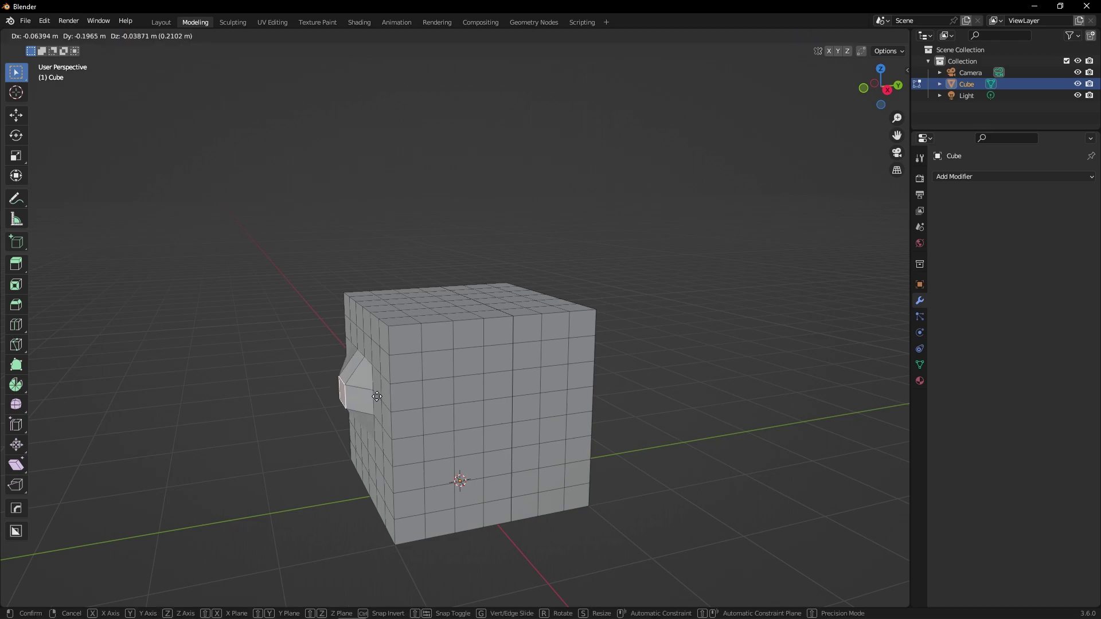
left_click(328, 400)
left_click(368, 326)
key("e")
left_click(344, 313)
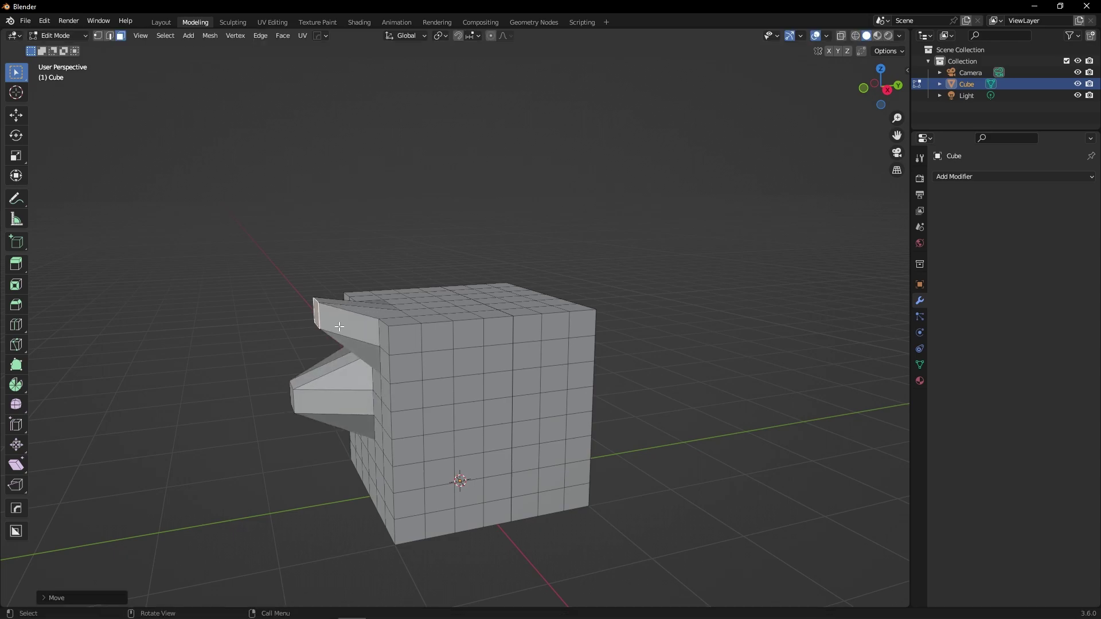
Step: Switch the cube to Object Mode and add a Mirror modifier
middle_click_drag(344, 312, 450, 284)
key("ctrl+Tab")
key("8")
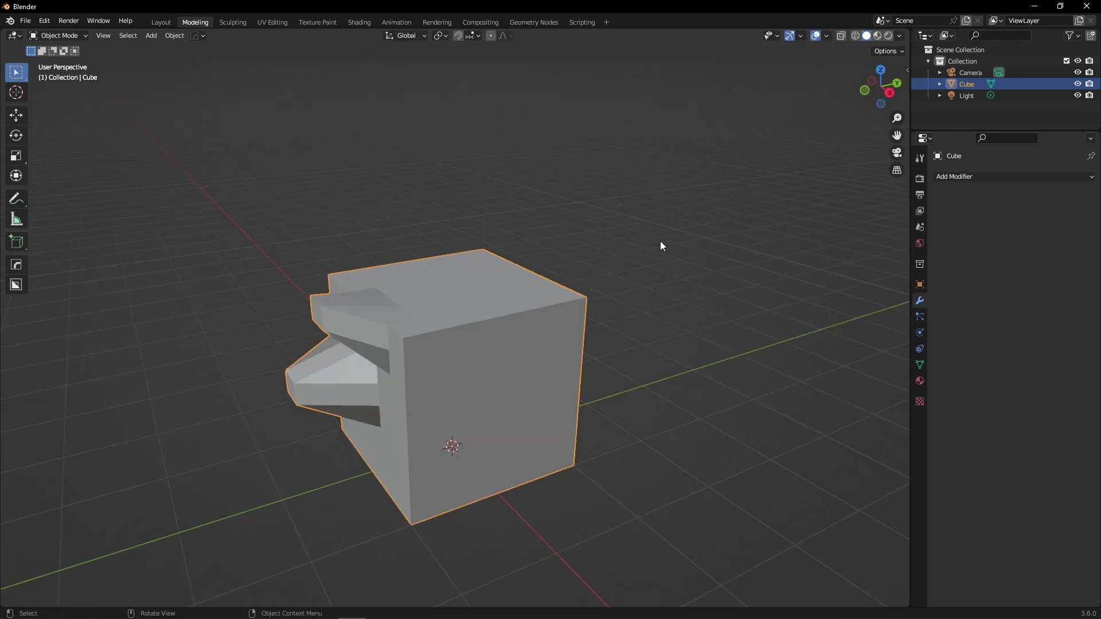
left_click(969, 176)
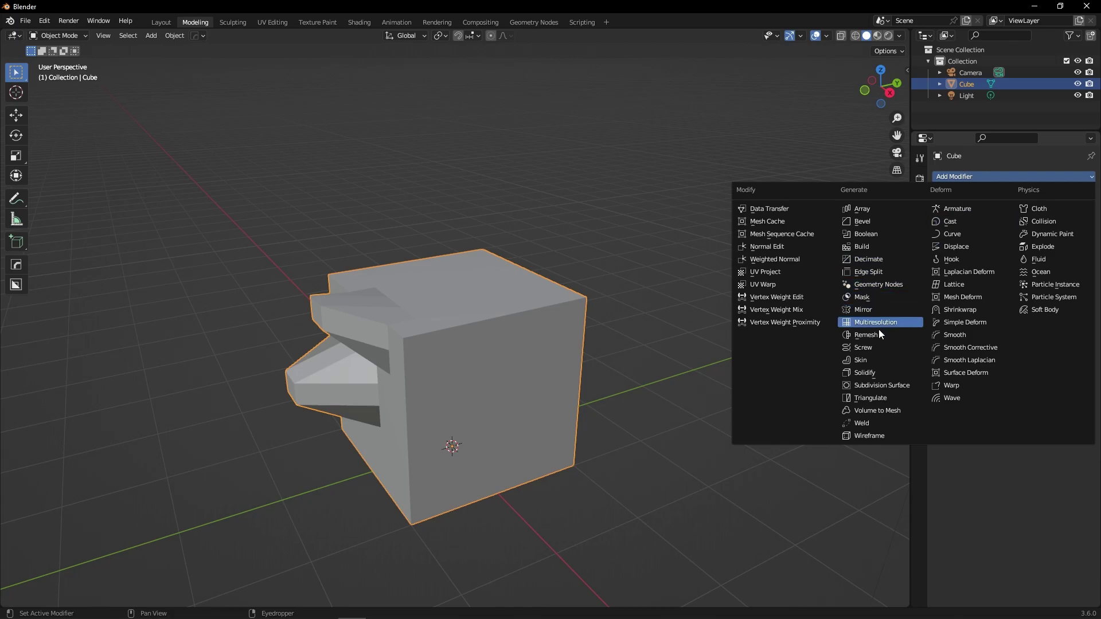
left_click(879, 314)
Step: Turn off the Mirror modifier's X axis and enable Y so the protrusions mirror to the opposite side
middle_click_drag(876, 318, 918, 270)
left_click(1013, 213)
left_click(1013, 213)
left_click(1012, 214)
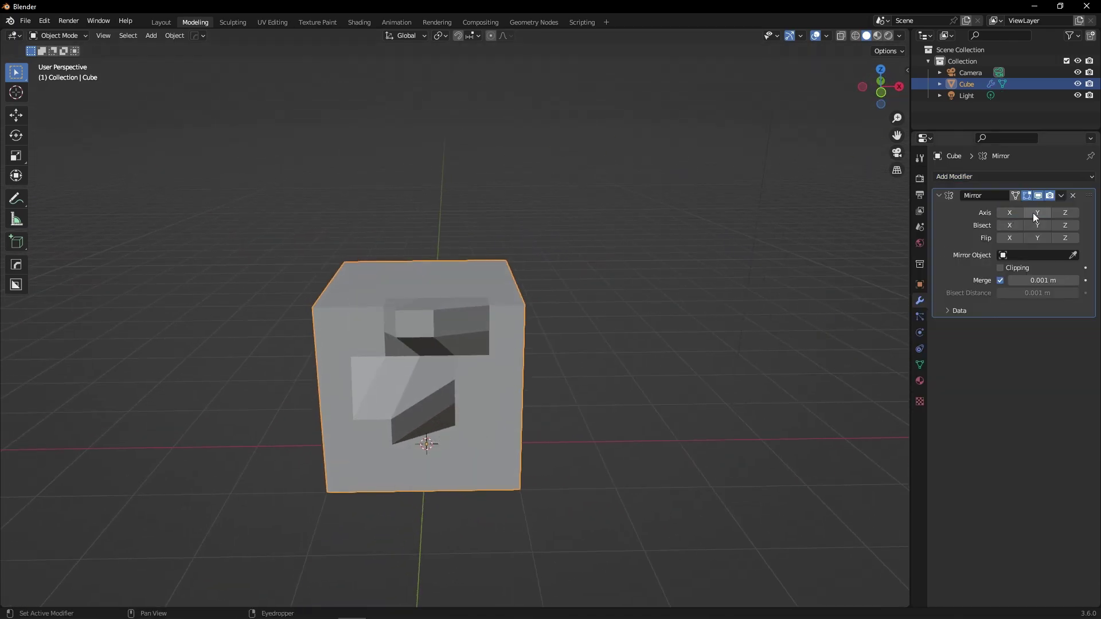
left_click(1034, 212)
middle_click_drag(745, 247, 568, 312)
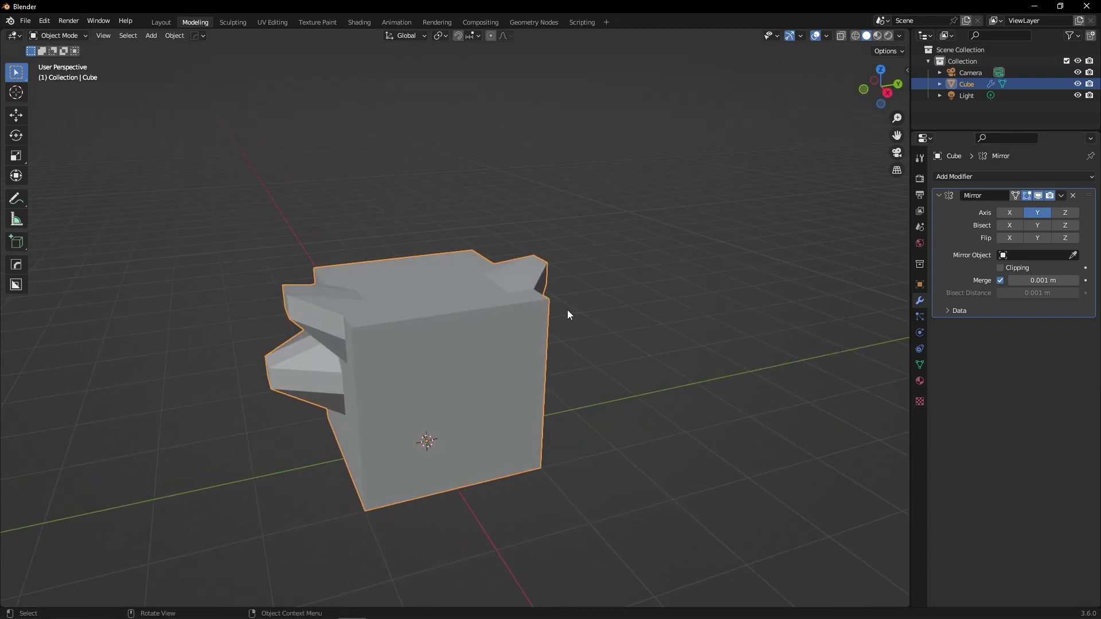
Step: Try Bisect and Flip on the Mirror modifier's Y axis, leaving Bisect on and Flip off
left_click(1040, 225)
left_click(1040, 225)
left_click(1038, 238)
middle_click_drag(630, 276, 487, 277)
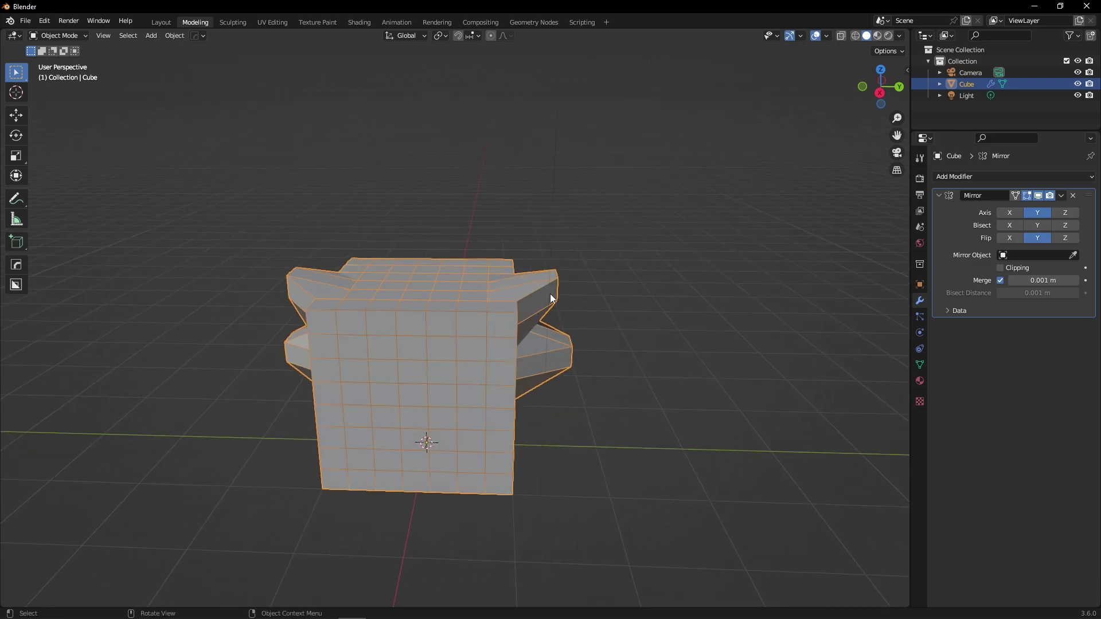
left_click(1041, 225)
left_click(1040, 239)
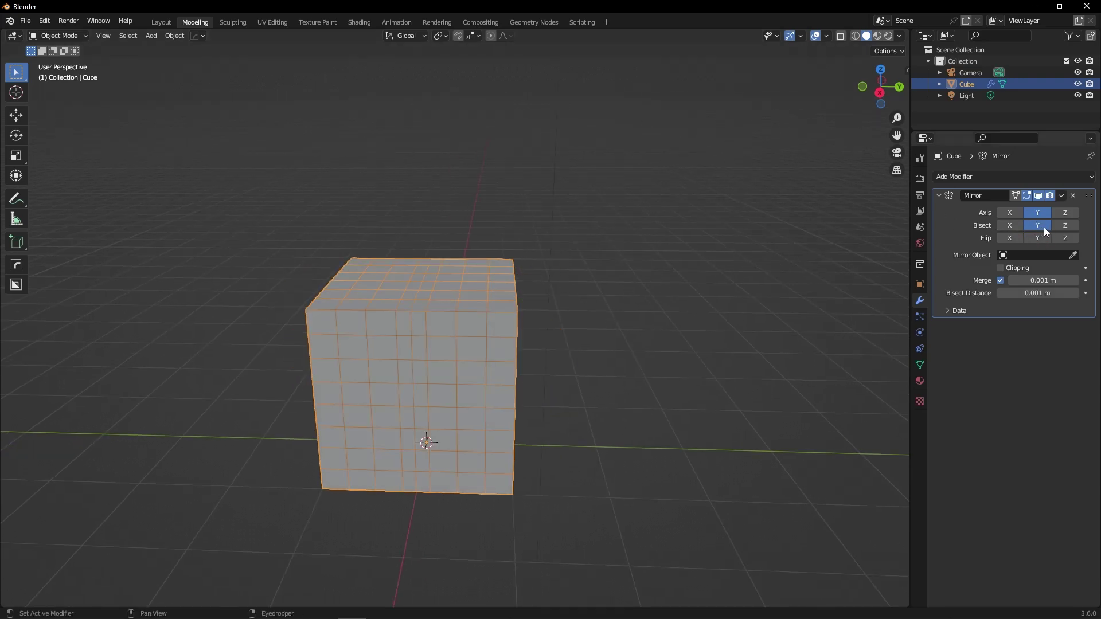
middle_click_drag(459, 303, 398, 307)
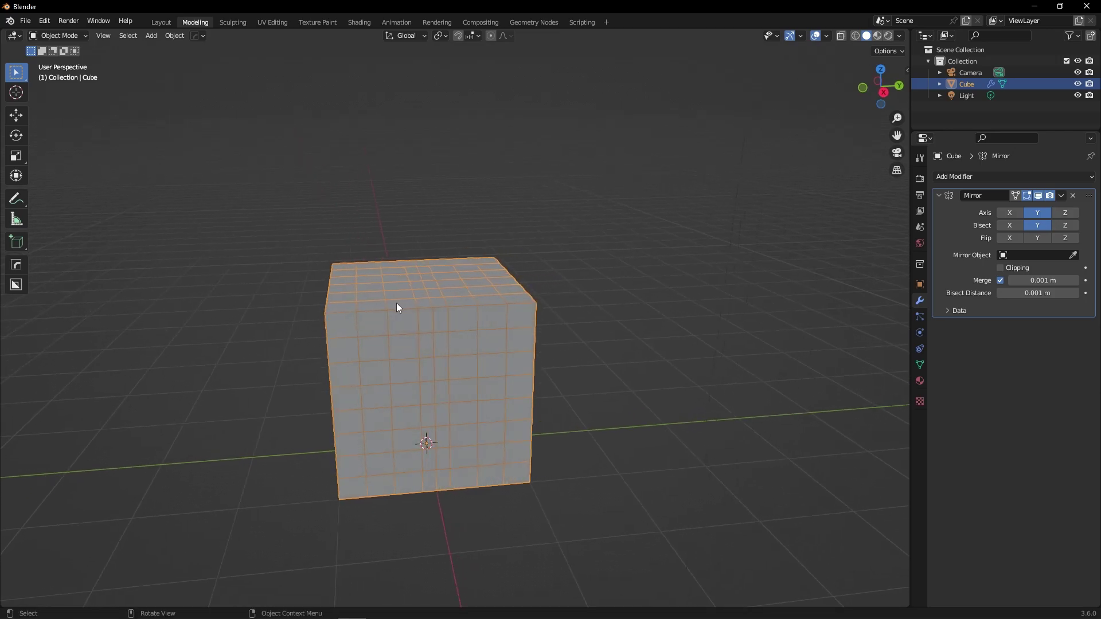
middle_click_drag(453, 328, 539, 308)
Step: Enable Flip on Y, toggle Bisect Y off and on again, and inspect the mirrored cube
left_click(1039, 238)
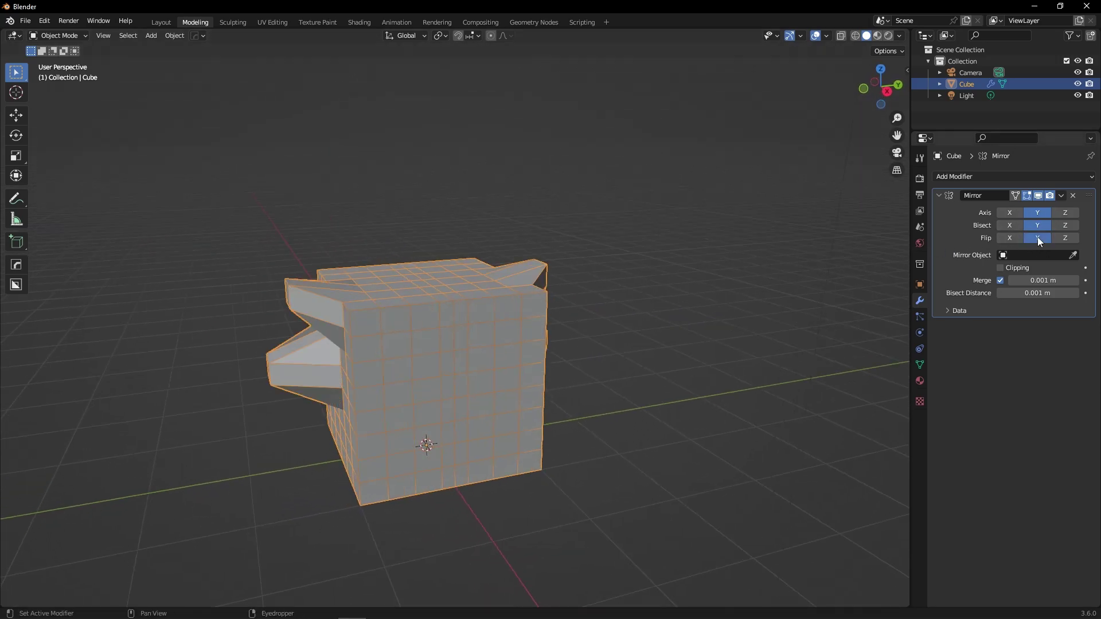
left_click(1039, 226)
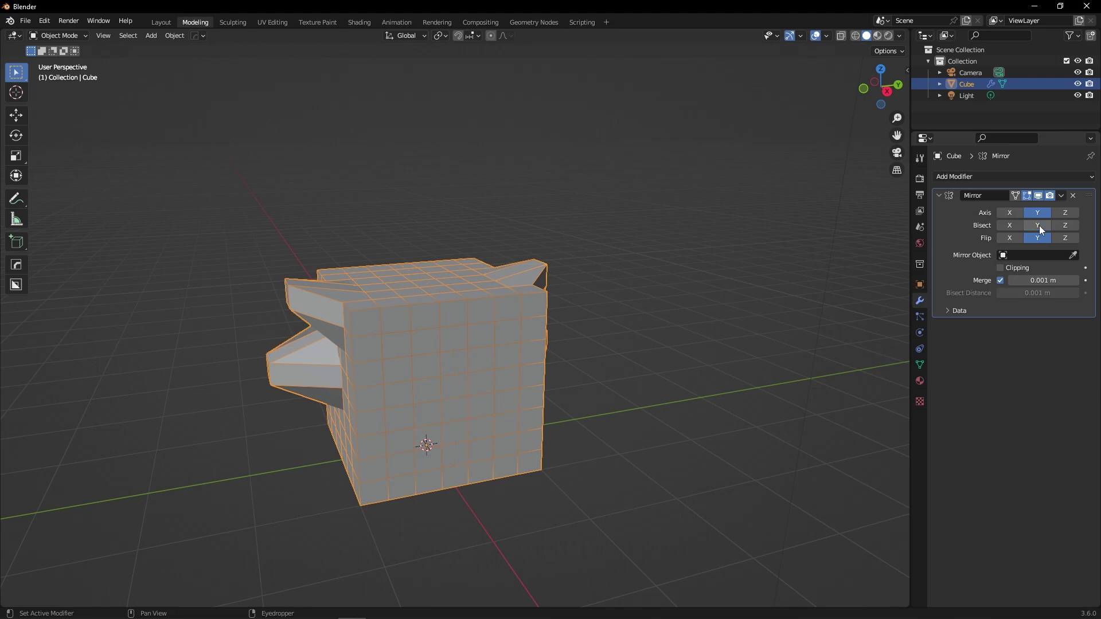
left_click(1038, 226)
left_click(1039, 238)
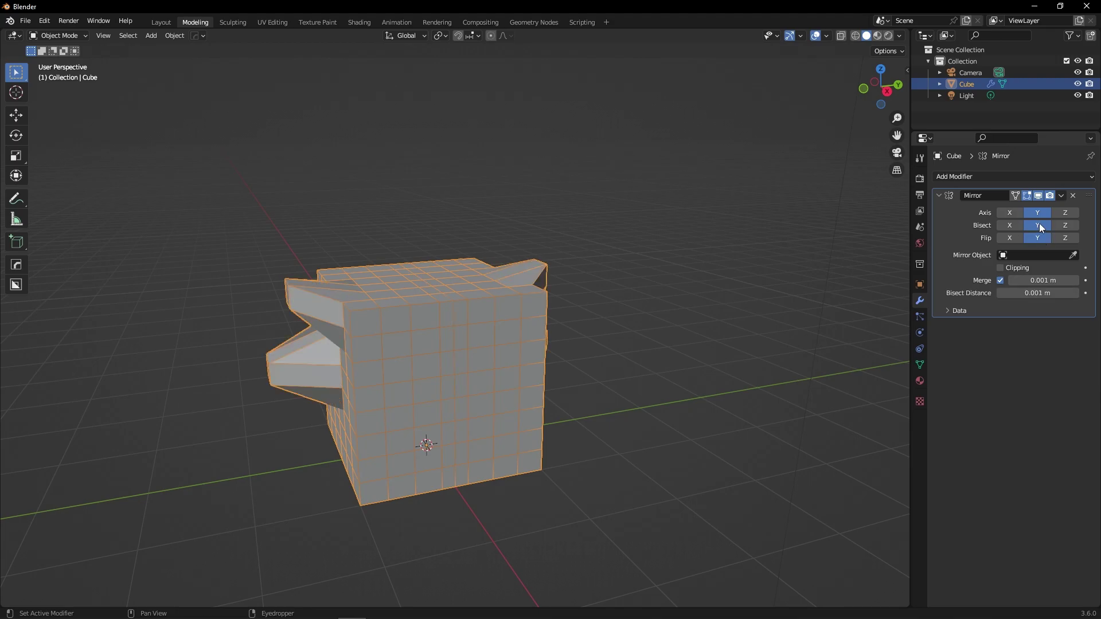
middle_click_drag(583, 266, 414, 315)
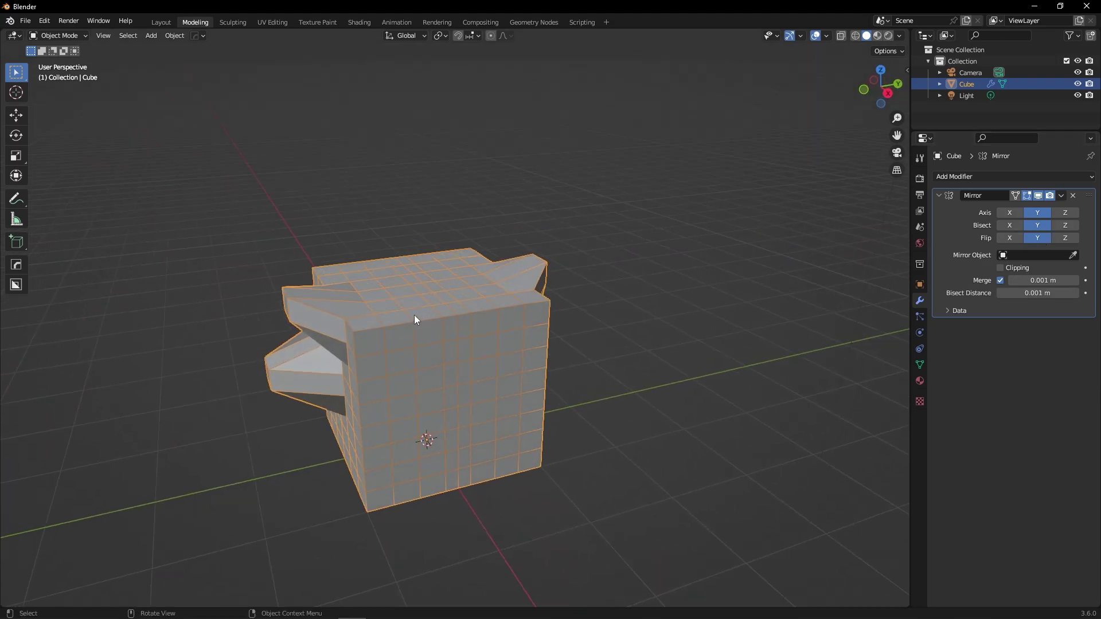
middle_click_drag(369, 274, 346, 286)
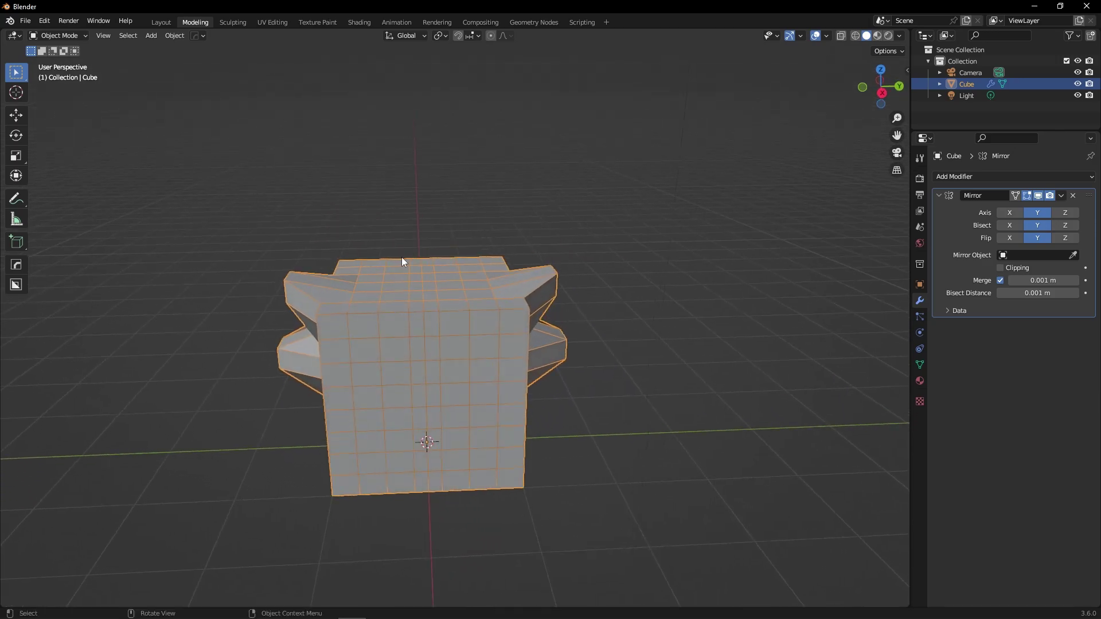
middle_click_drag(412, 311, 432, 255)
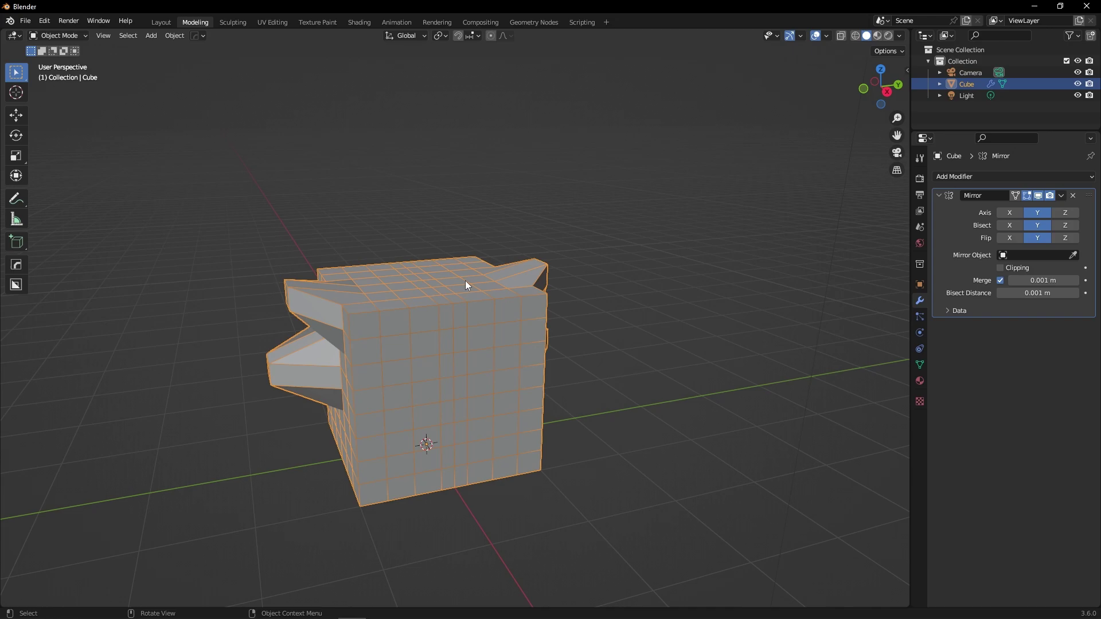
Step: Turn off both Bisect and Flip on the Mirror modifier's Y axis
left_click_drag(1037, 234, 1037, 225)
left_click(1036, 226)
left_click(1036, 226)
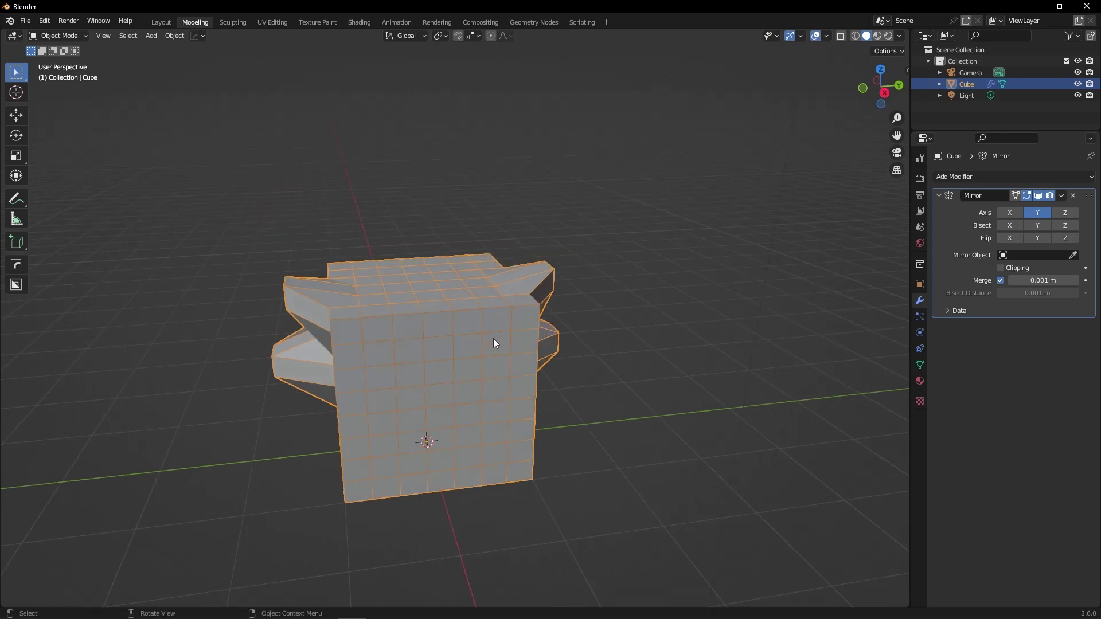
Step: In Edit Mode, try pulling a vertex near each front corner of the cube's top outward to test the mirroring, cancelling each move
key("ctrl+Tab")
left_click(570, 329)
left_click(517, 304)
key("g")
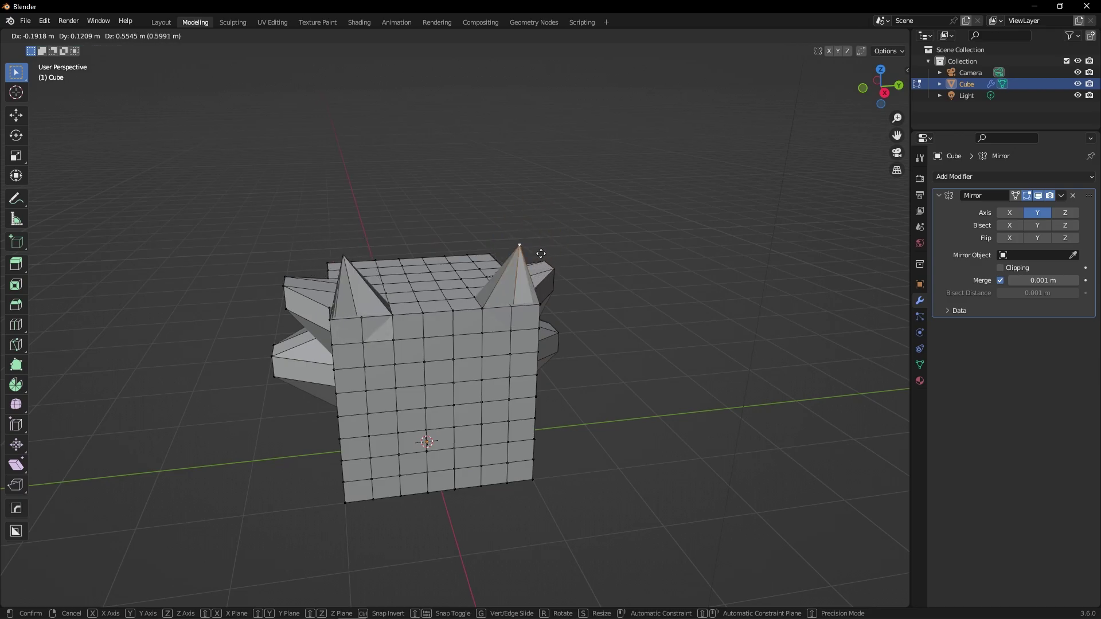
right_click(552, 250)
left_click(335, 323)
key("g")
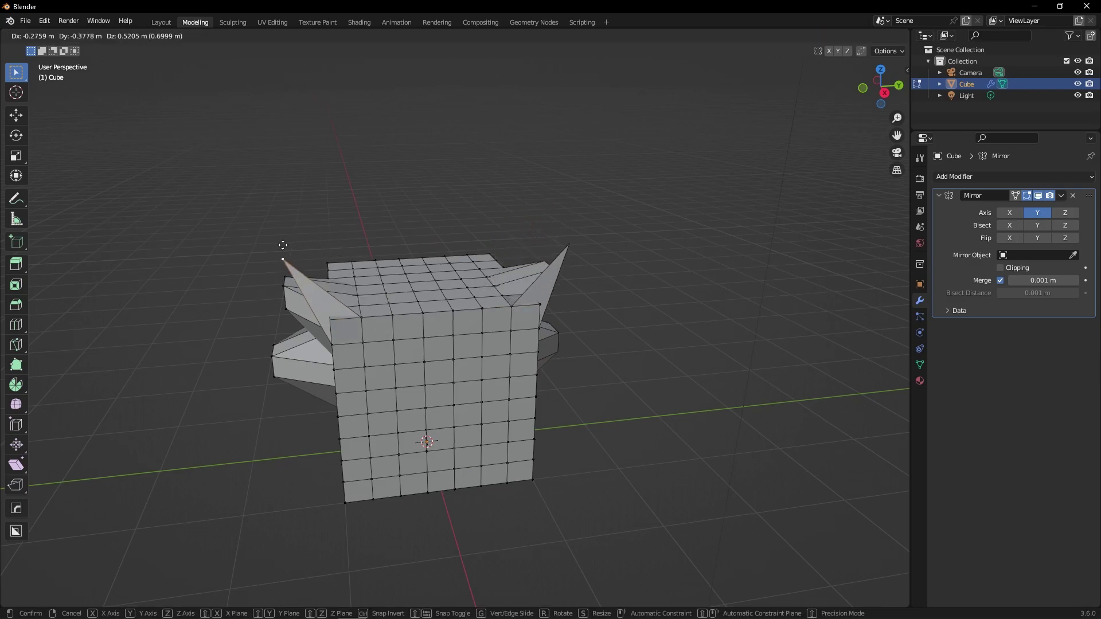
right_click(362, 284)
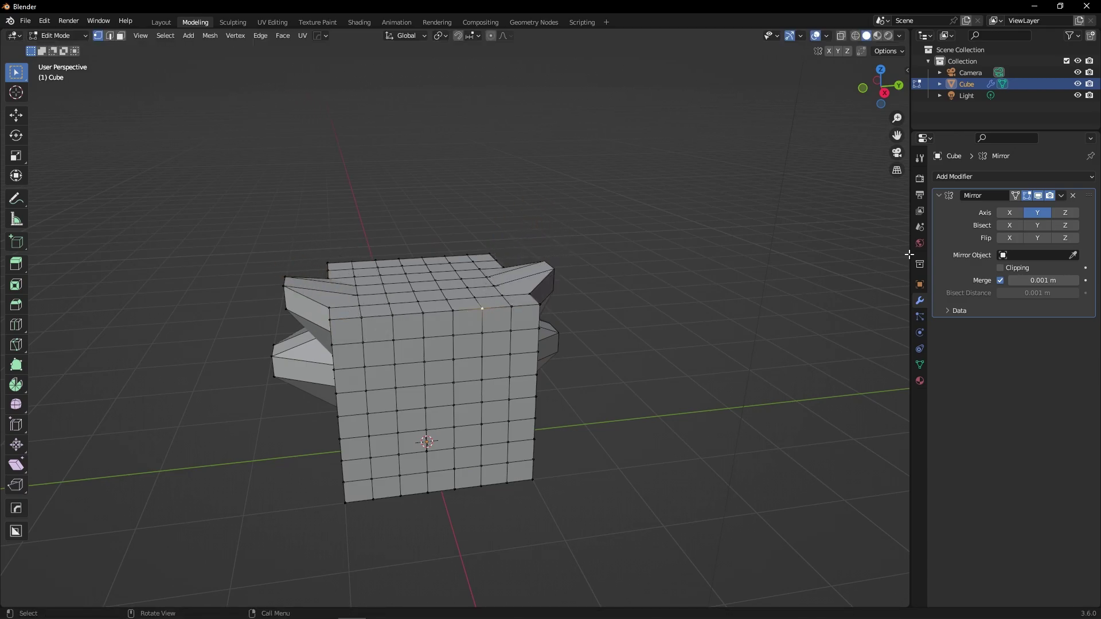
Step: Enable Bisect on the Mirror modifier's Y axis and try pulling a top vertex near each front corner, cancelling both moves
left_click(1031, 228)
key("g")
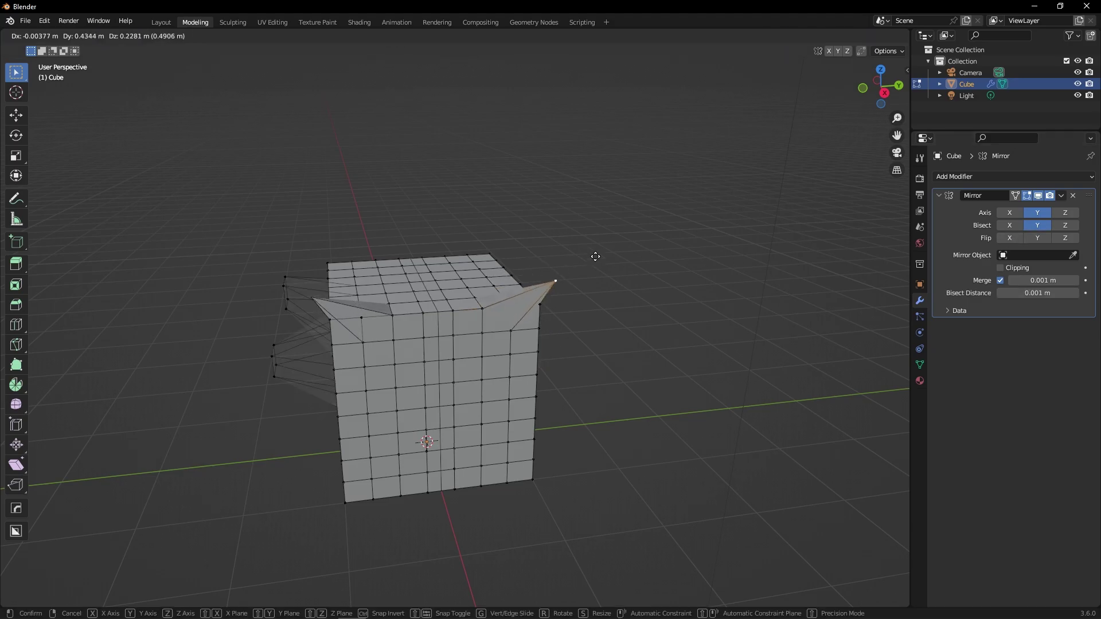
right_click(374, 314)
left_click(374, 313)
key("g")
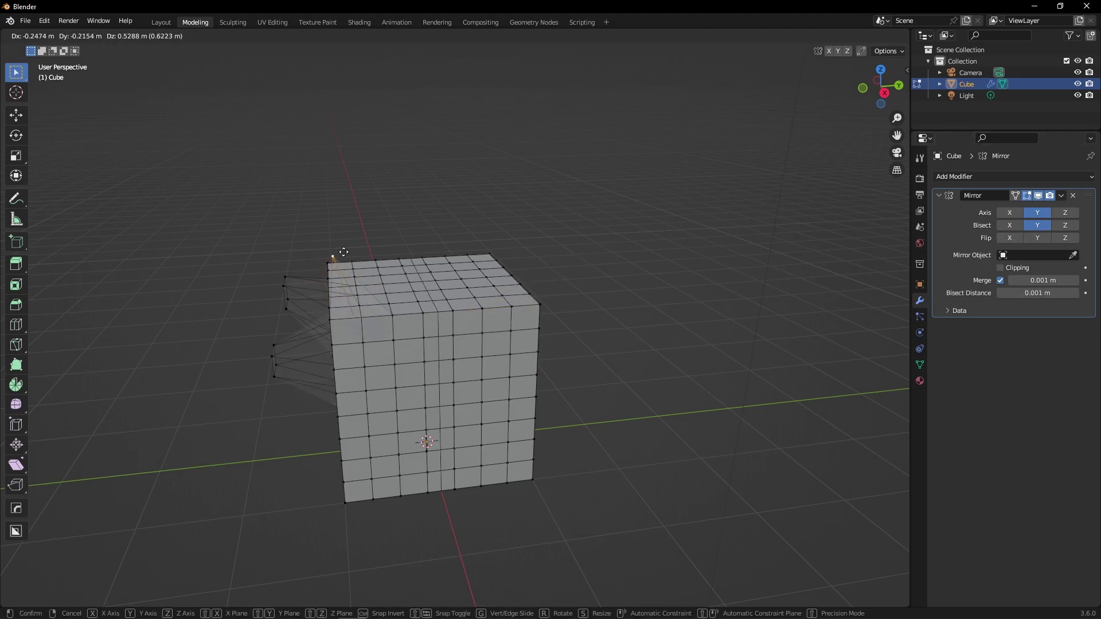
right_click(339, 253)
Step: Enable Flip on the Mirror modifier's Y axis and try pulling a top front vertex on the +Y side, cancelling the move
left_click(1038, 238)
left_click(495, 308)
key("g")
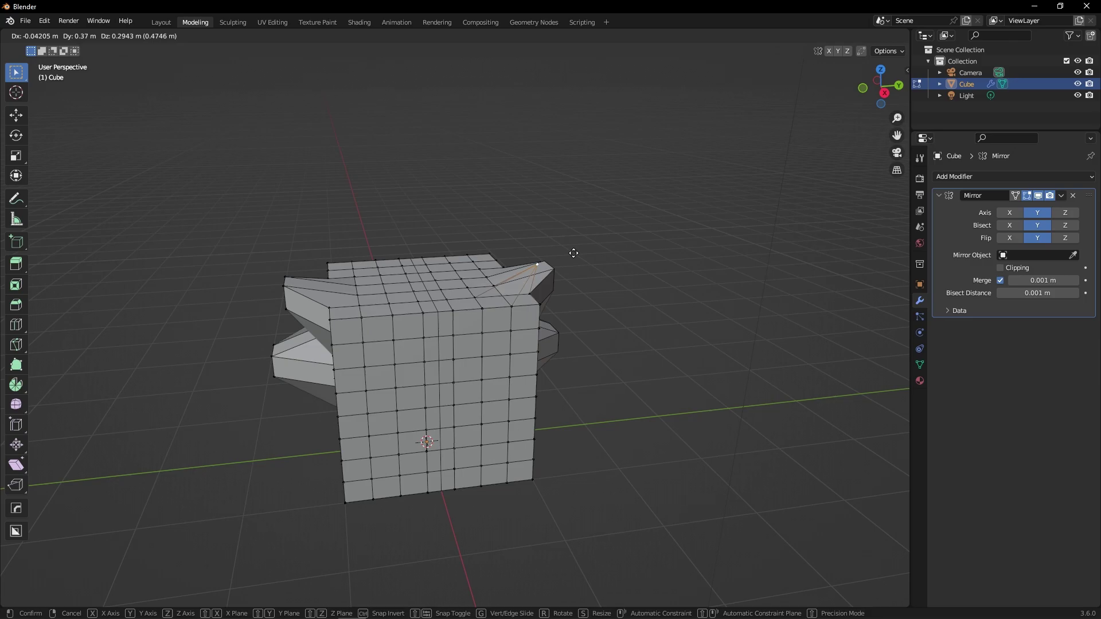
right_click(505, 312)
middle_click_drag(485, 258, 457, 253)
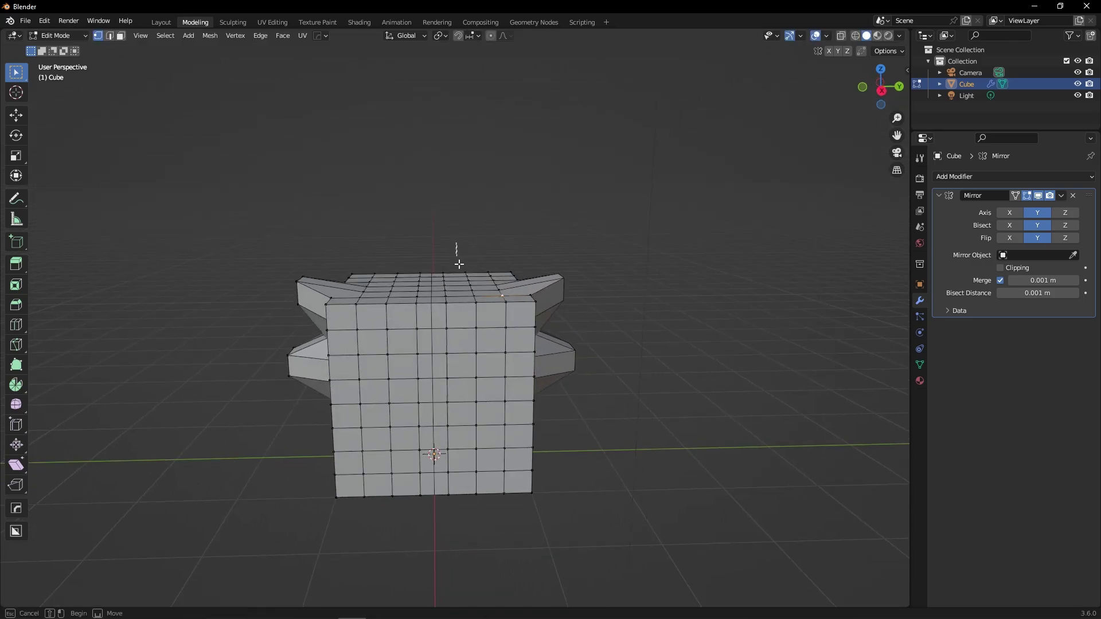
Step: Try moving the block of vertices on the cube's +Y side and the top front corner vertex there, cancelling both moves
left_click_drag(456, 245, 627, 525)
key("g")
right_click(581, 320)
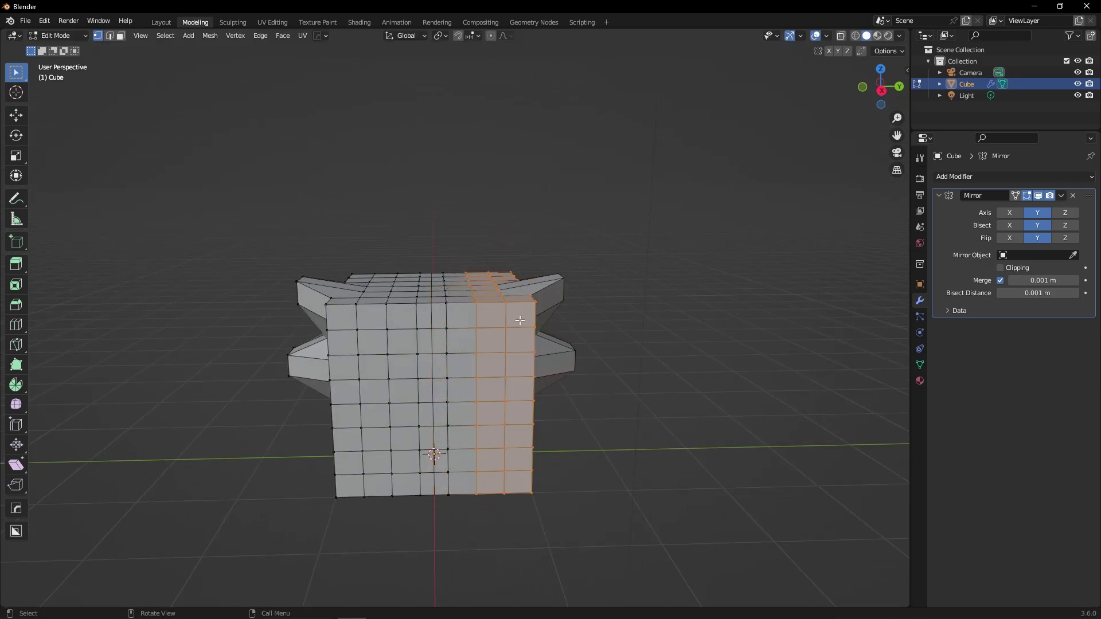
middle_click_drag(520, 320, 490, 320)
left_click(545, 302)
key("g")
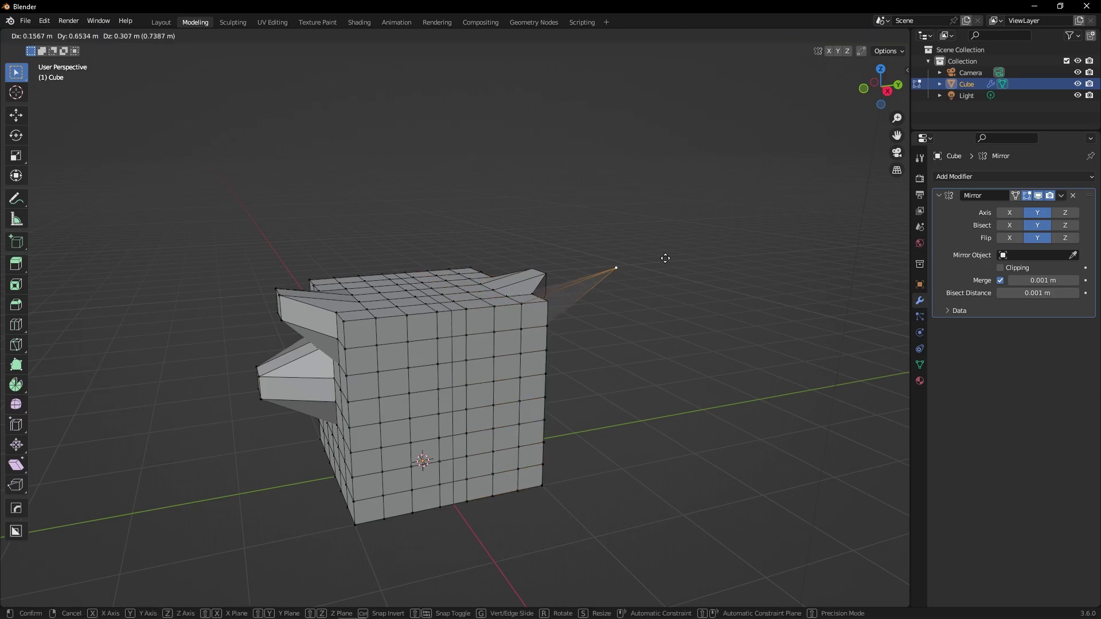
right_click(633, 267)
Step: Try pulling the +Y top front corner vertex with Bisect Y turned off and Flip Y left on
left_click(1042, 228)
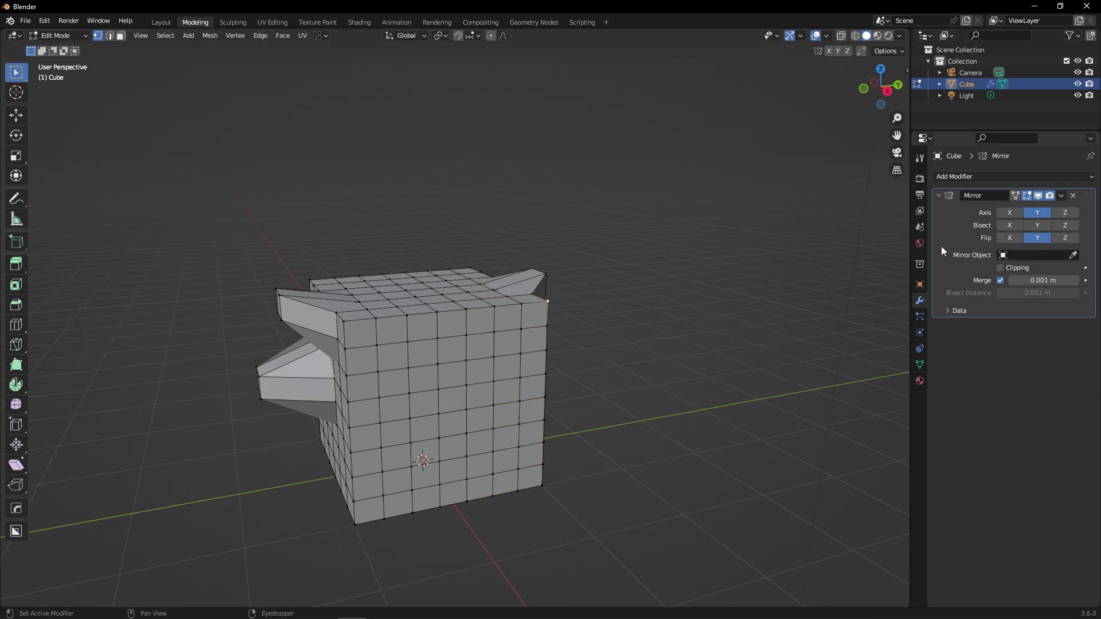
key("g")
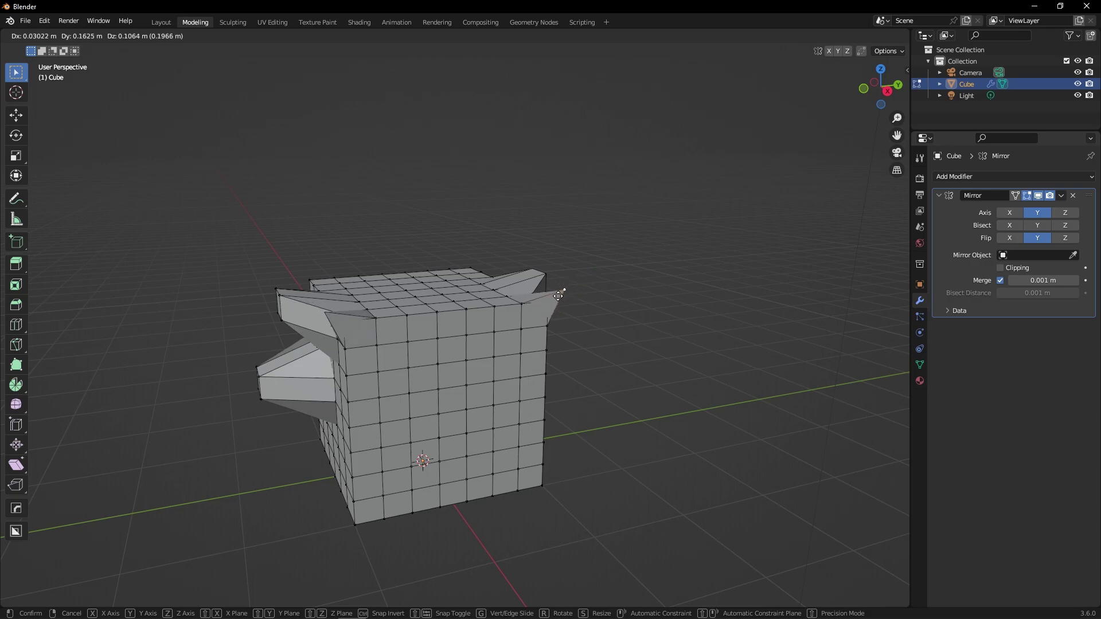
left_click(553, 298)
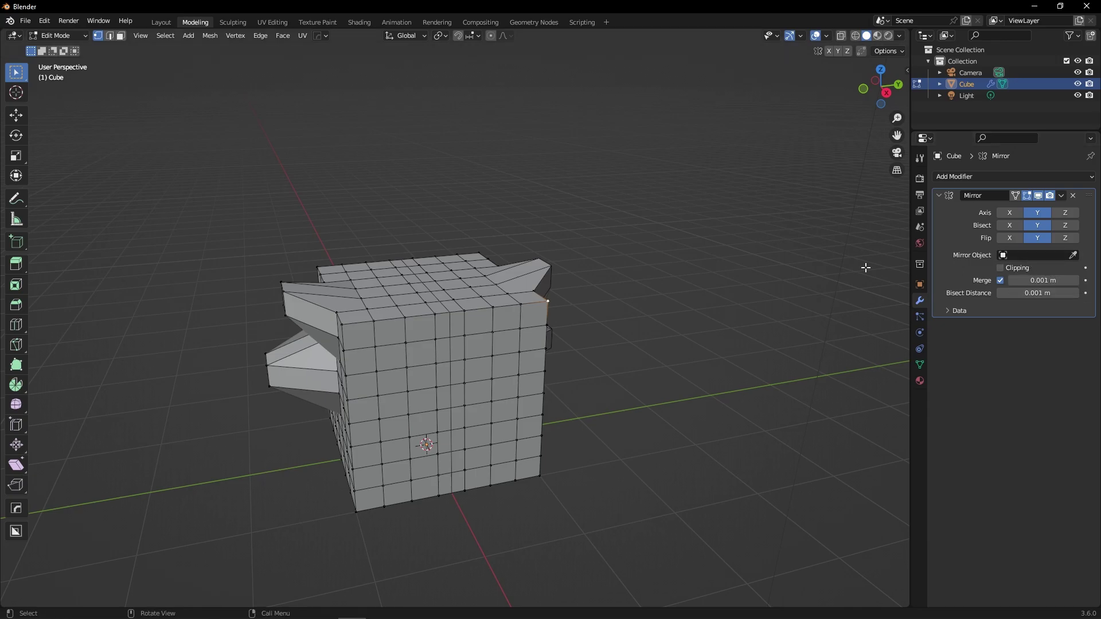
Step: Inspect the bisected and flipped cube in Object Mode, and return to Edit Mode with face selection
middle_click_drag(415, 281, 441, 411)
key("ctrl+Tab")
left_click(441, 211)
middle_click_drag(454, 276, 464, 324)
key("ctrl+Tab")
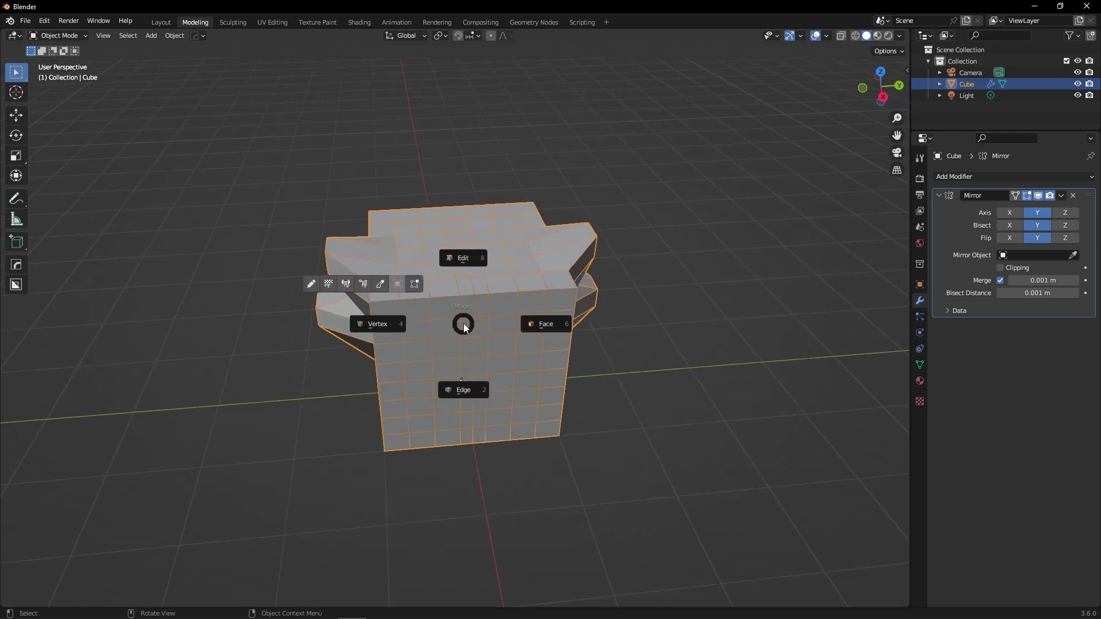
left_click(469, 291)
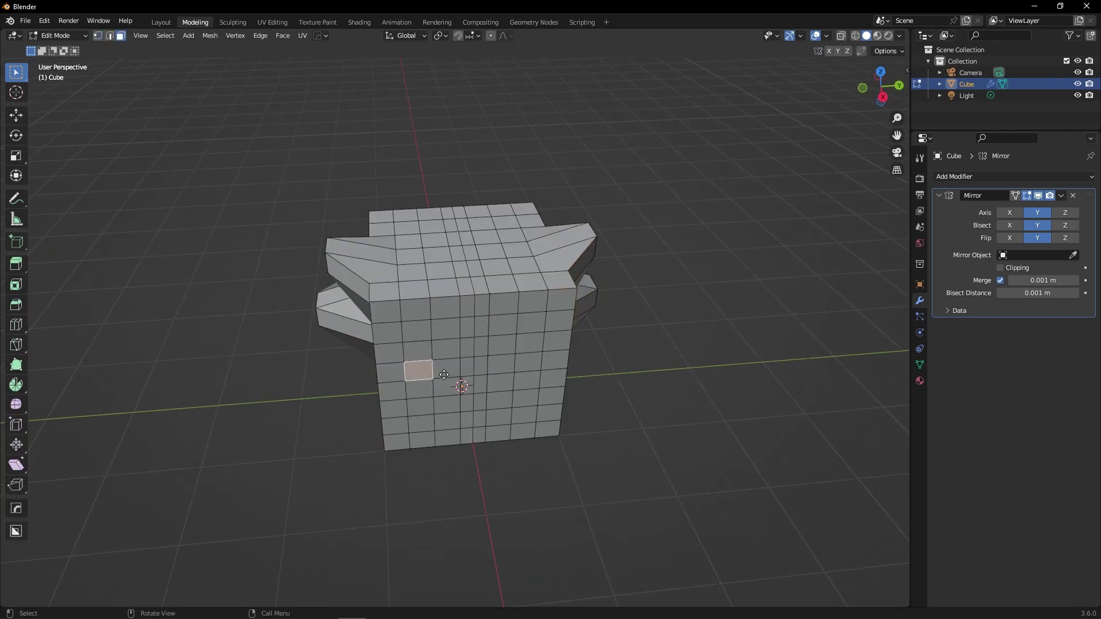
Step: Extrude the face on the lower -Y part of the cube's front several times, rotating the end face to form a bent arm
key("e")
left_click(433, 404)
key("e")
left_click(438, 440)
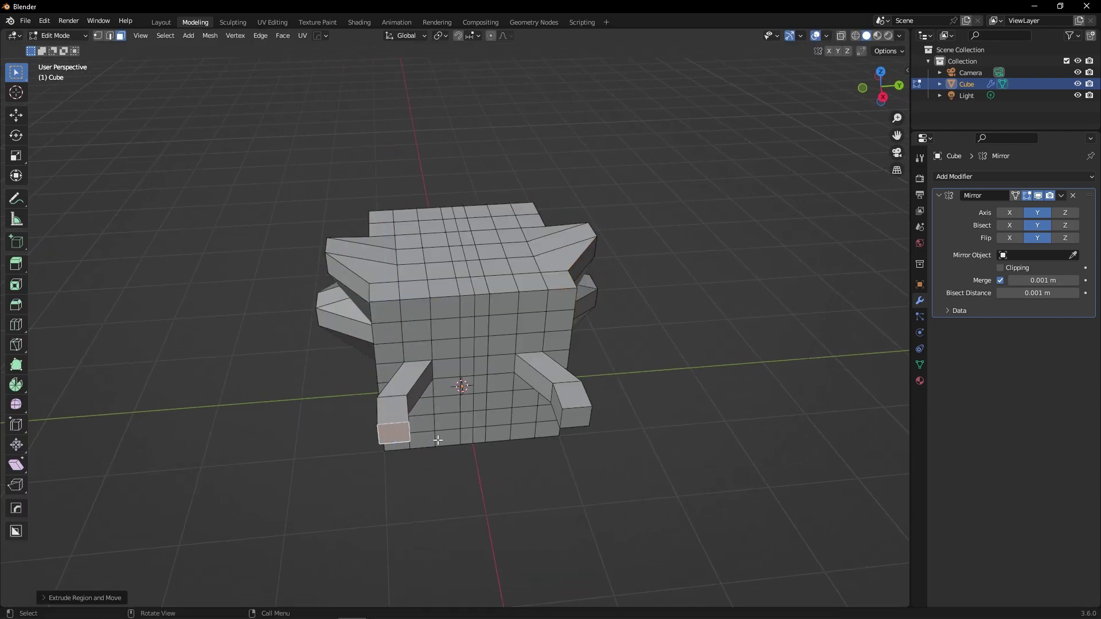
key("r")
left_click(501, 459)
key("e")
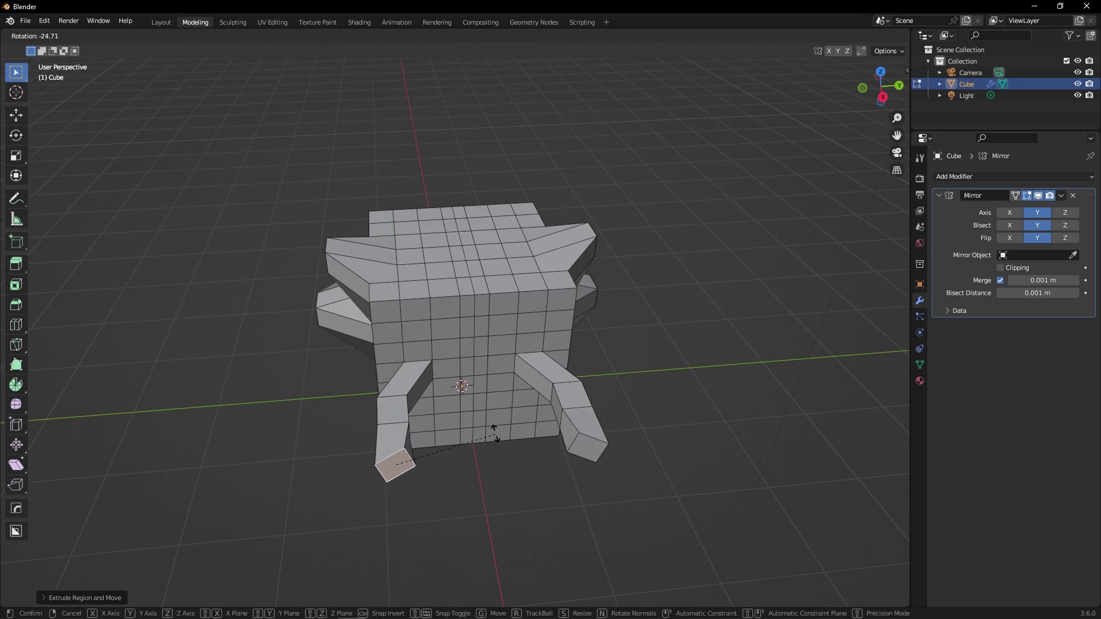
left_click(519, 419)
Step: Return to Object Mode and add a Plain Axes empty to the scene
middle_click_drag(519, 419, 469, 313)
key("Tab")
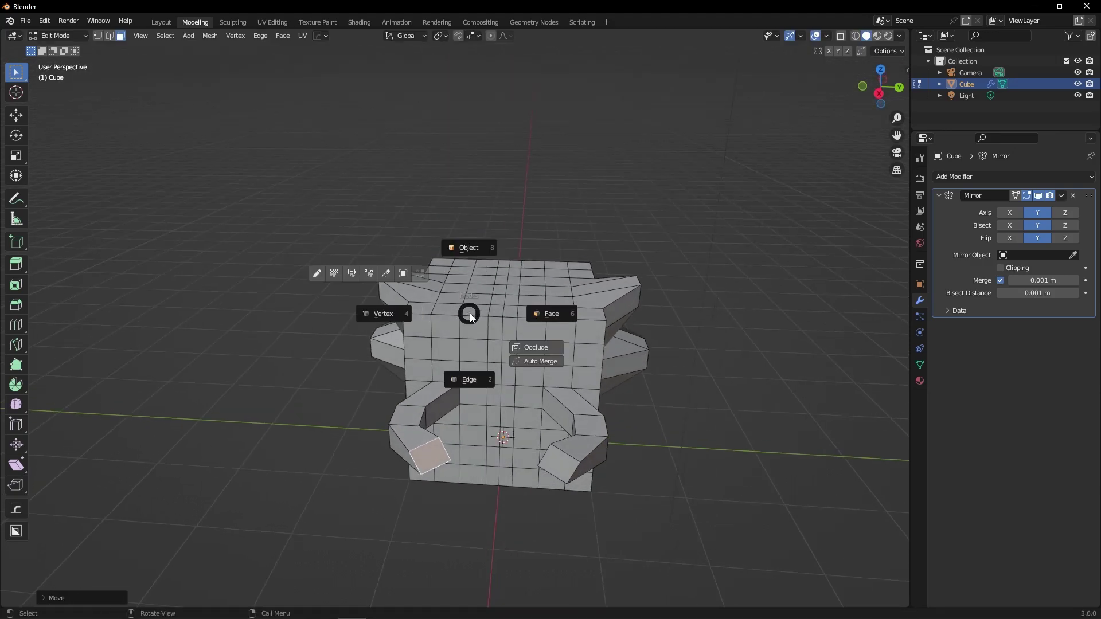
left_click(464, 272)
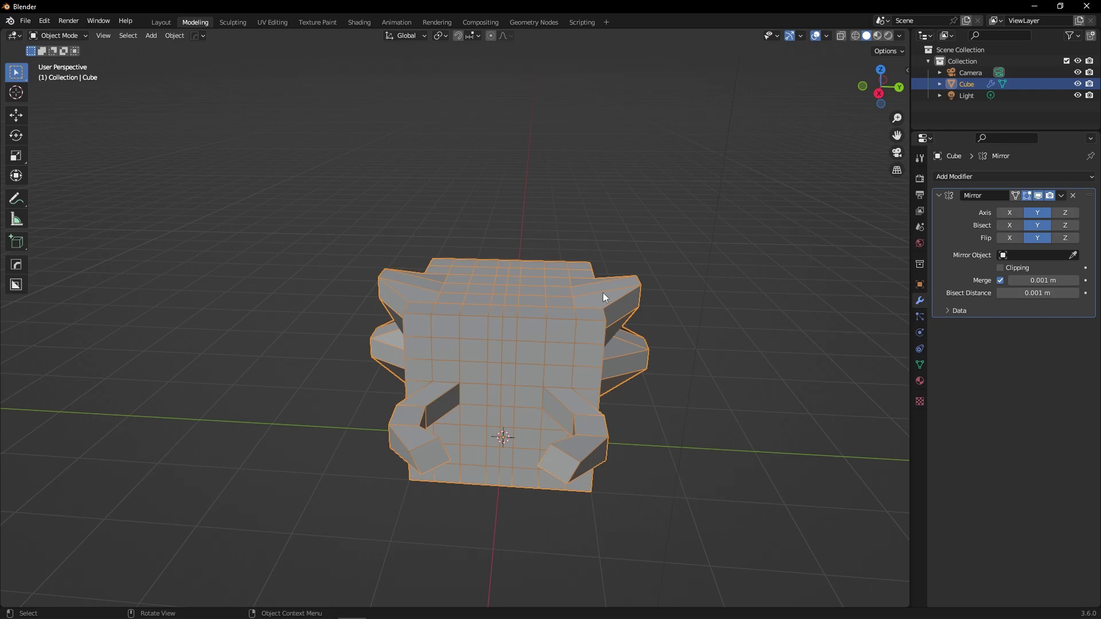
middle_click_drag(604, 296, 572, 312)
key("shift+a")
mouse_move(559, 428)
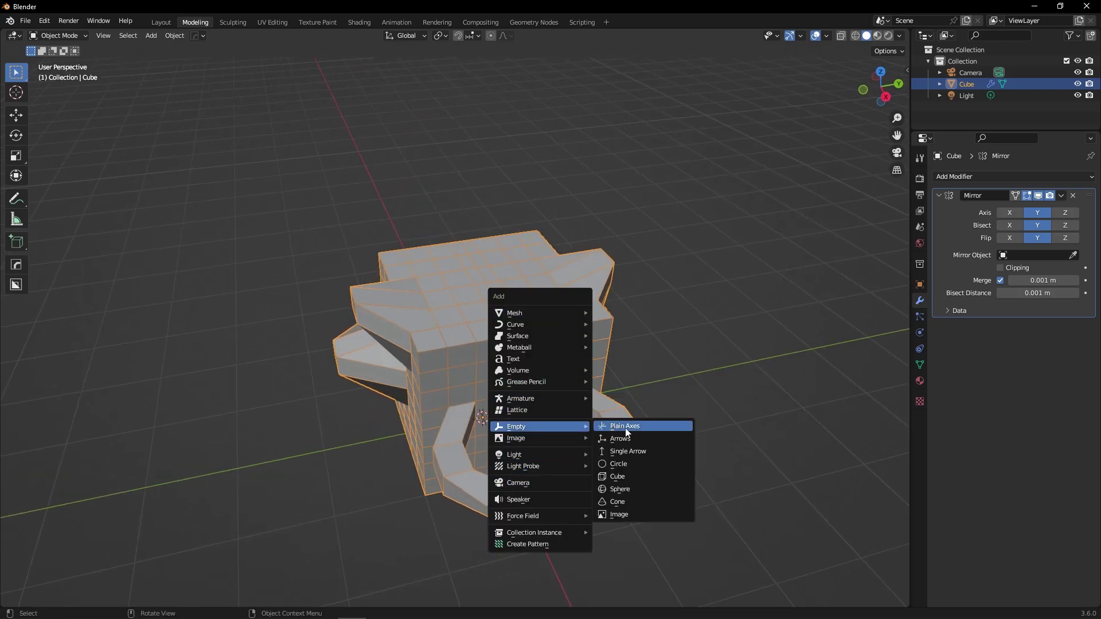
left_click(635, 428)
Step: Move the empty up above the top of the cube
middle_click_drag(635, 428, 531, 346)
key("g")
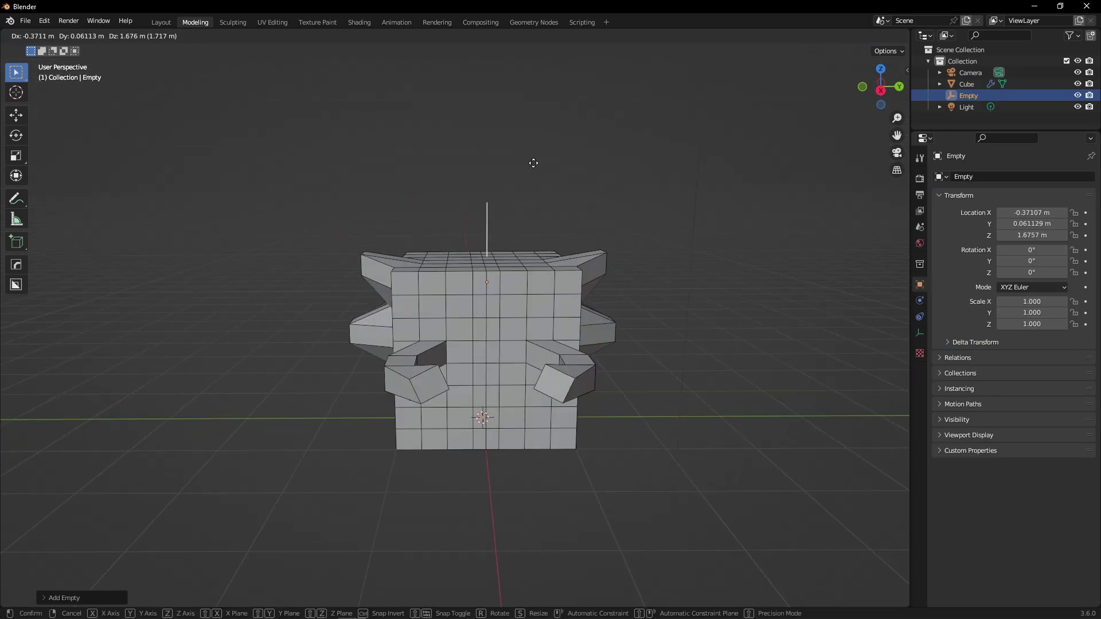
left_click(499, 93)
middle_click_drag(503, 100, 576, 172)
Step: Set the empty as the Mirror Object of the cube's Mirror modifier
left_click(604, 290)
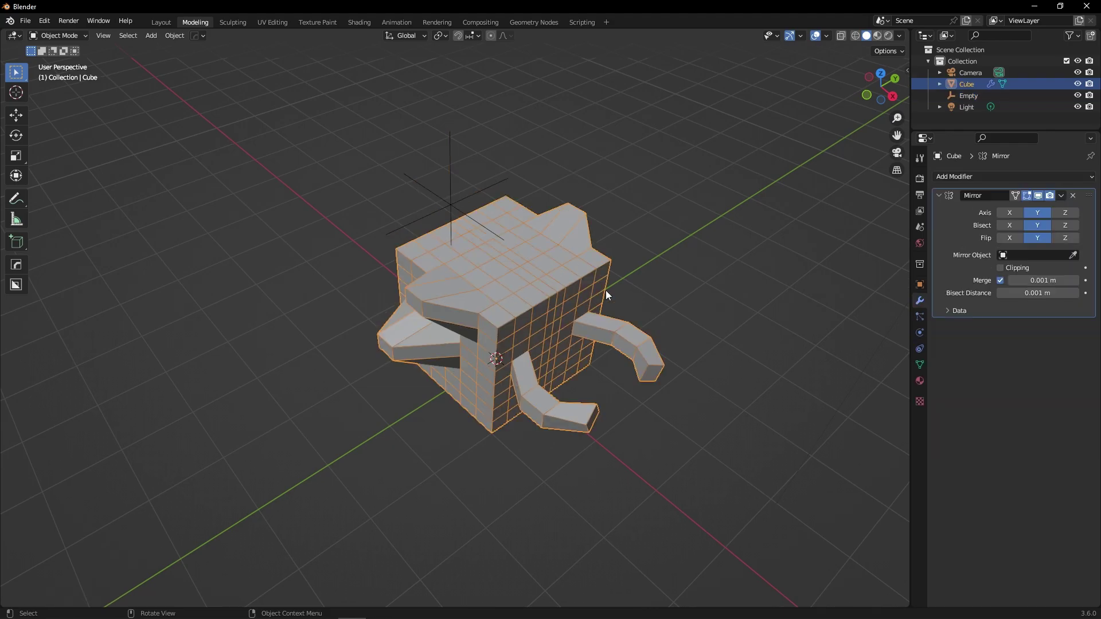
left_click(1065, 256)
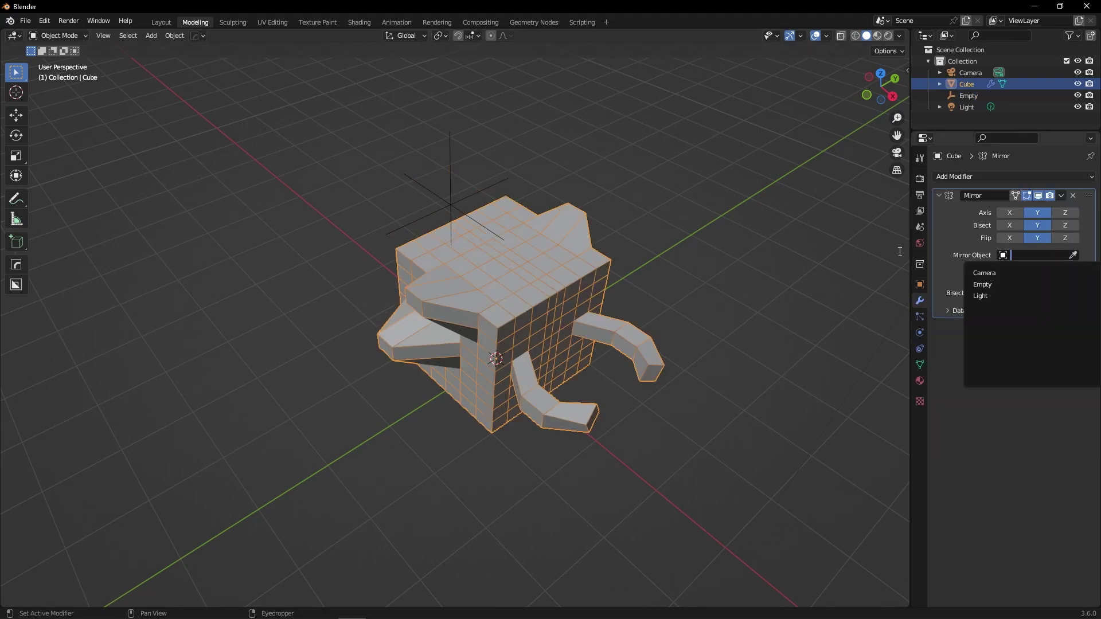
left_click(1074, 255)
left_click(448, 170)
middle_click_drag(484, 212, 497, 179)
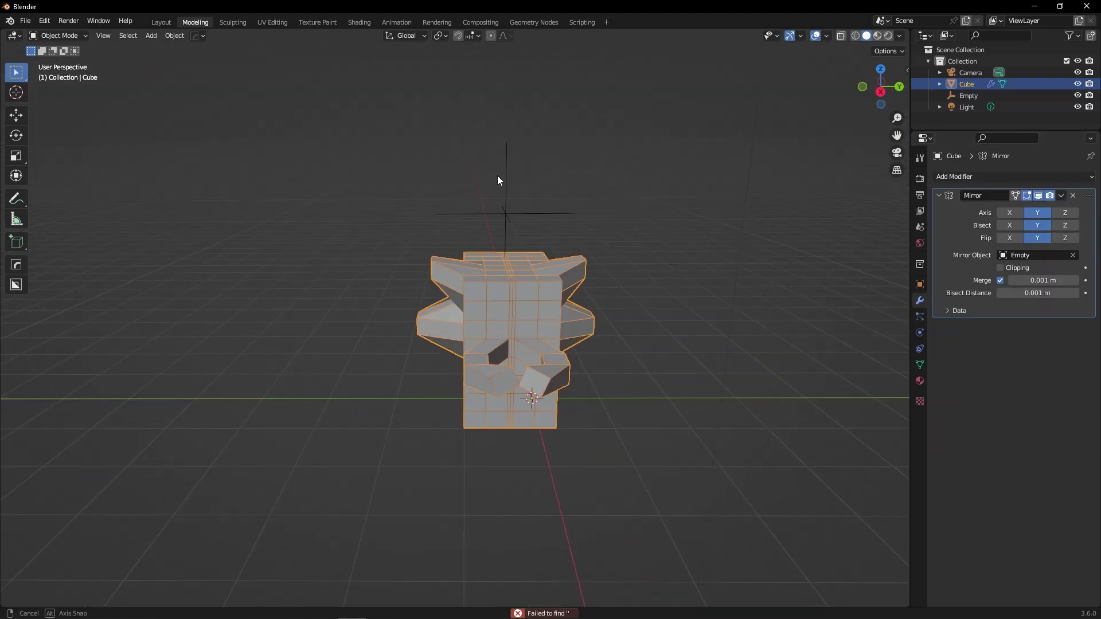
Step: Move the empty to about X -0.68 m, Y -0.26 m, Z 3.03 m to shift the mirror plane
left_click(511, 211)
key("g")
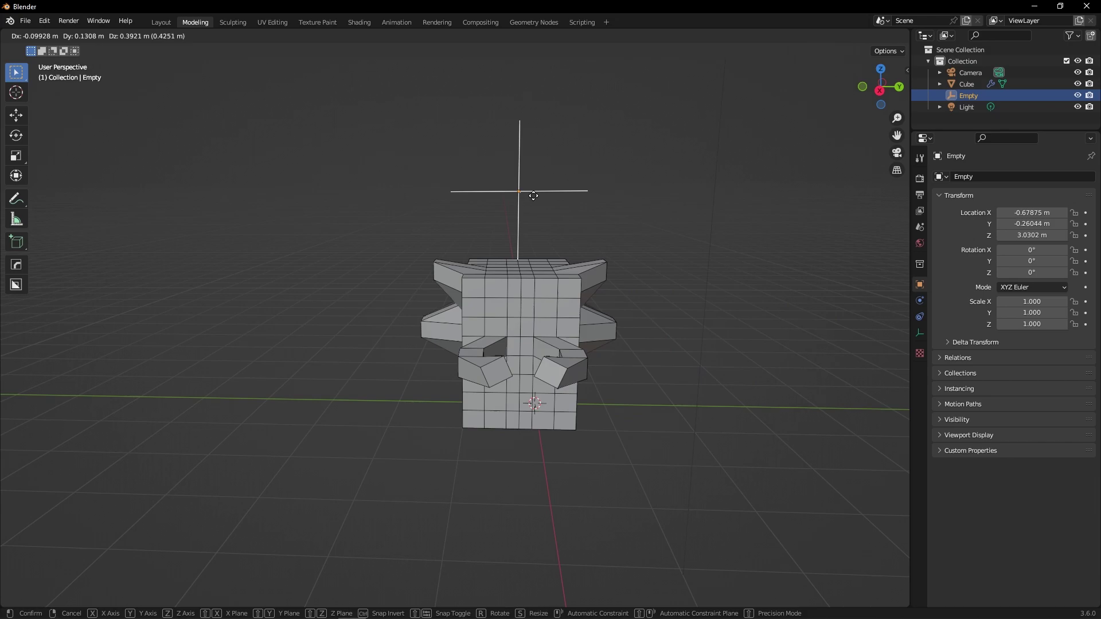
left_click(534, 195)
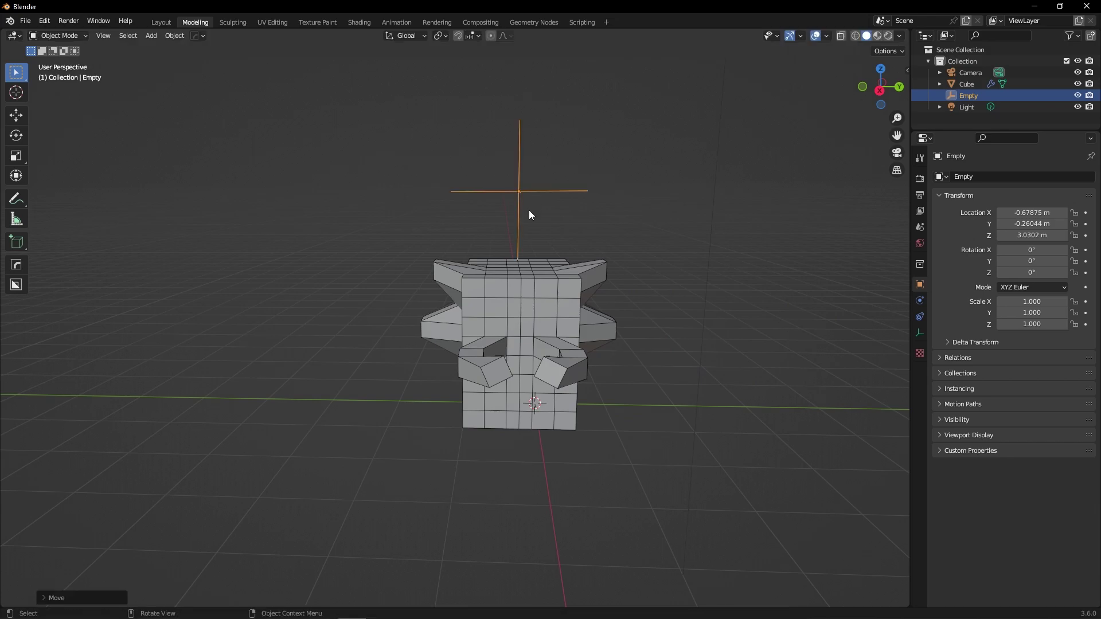
Step: Delete the empty and the cube's Mirror modifier, and select the cube
key("Delete")
middle_click_drag(529, 210, 695, 280)
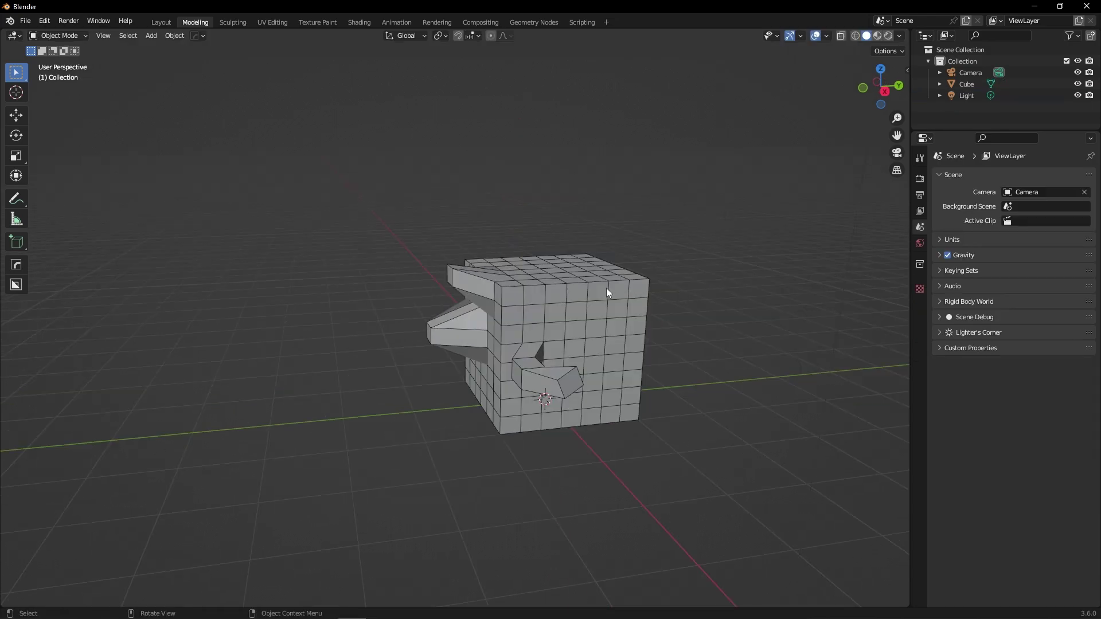
left_click(606, 288)
middle_click_drag(620, 282, 848, 112)
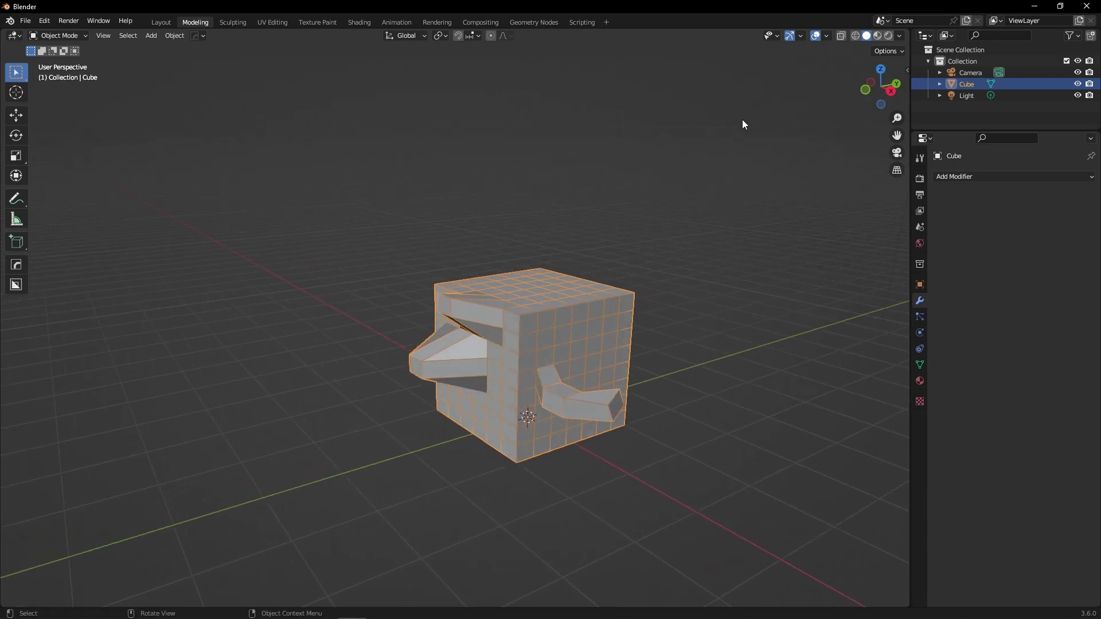
Step: Switch the cube to Sculpt Mode with Y-axis symmetry enabled and the Grab brush active
middle_click_drag(742, 125, 659, 216)
key("ctrl+Tab")
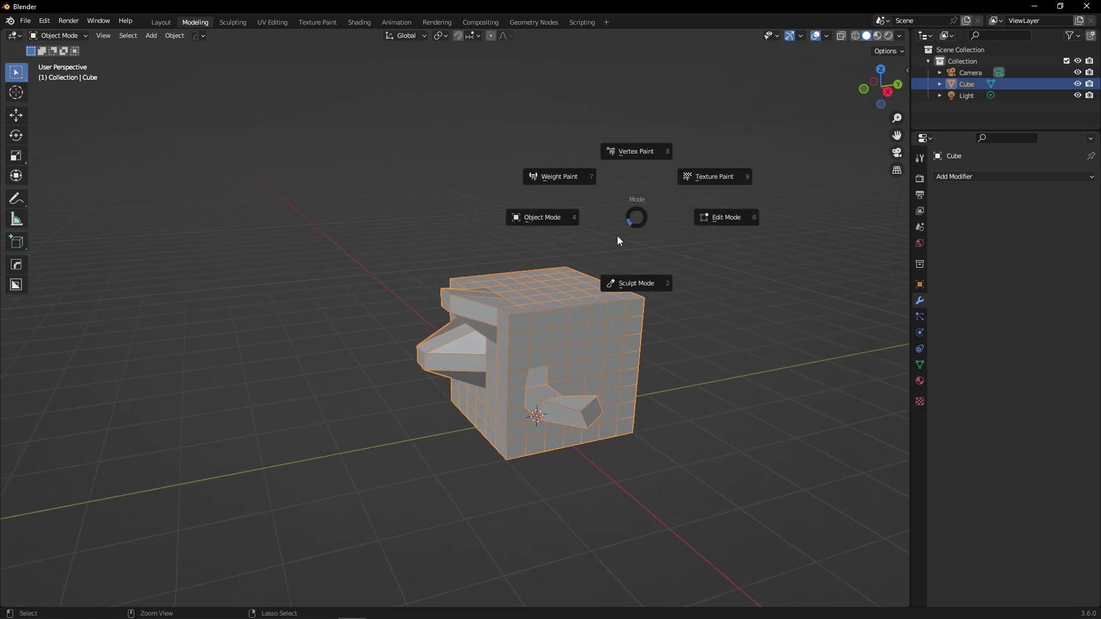
left_click(636, 266)
middle_click_drag(521, 324, 601, 174)
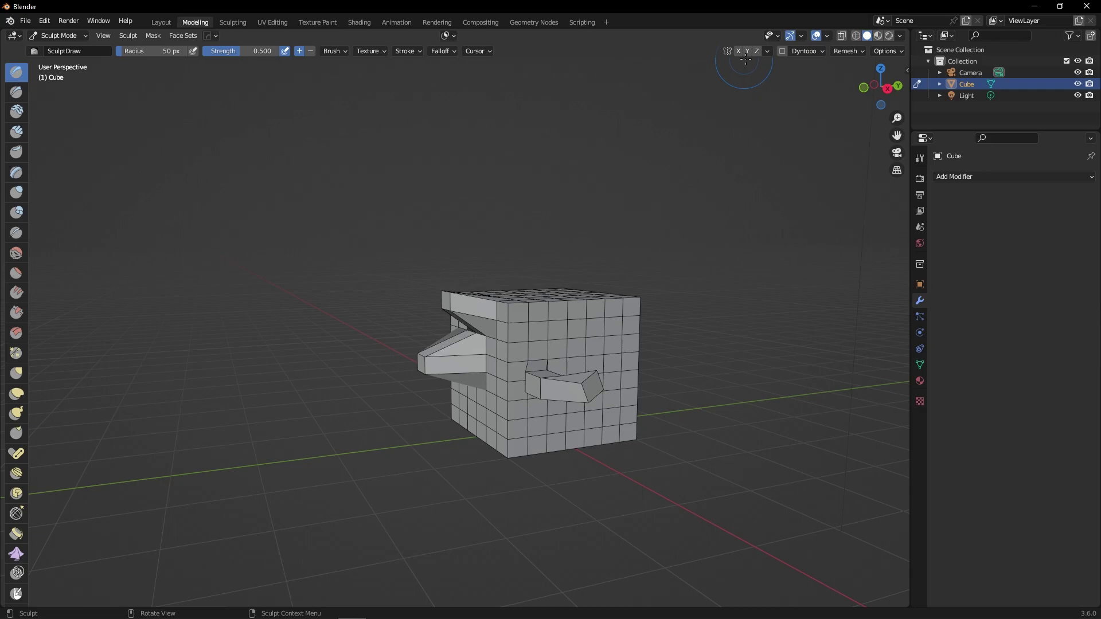
middle_click_drag(659, 160, 510, 340)
key("g")
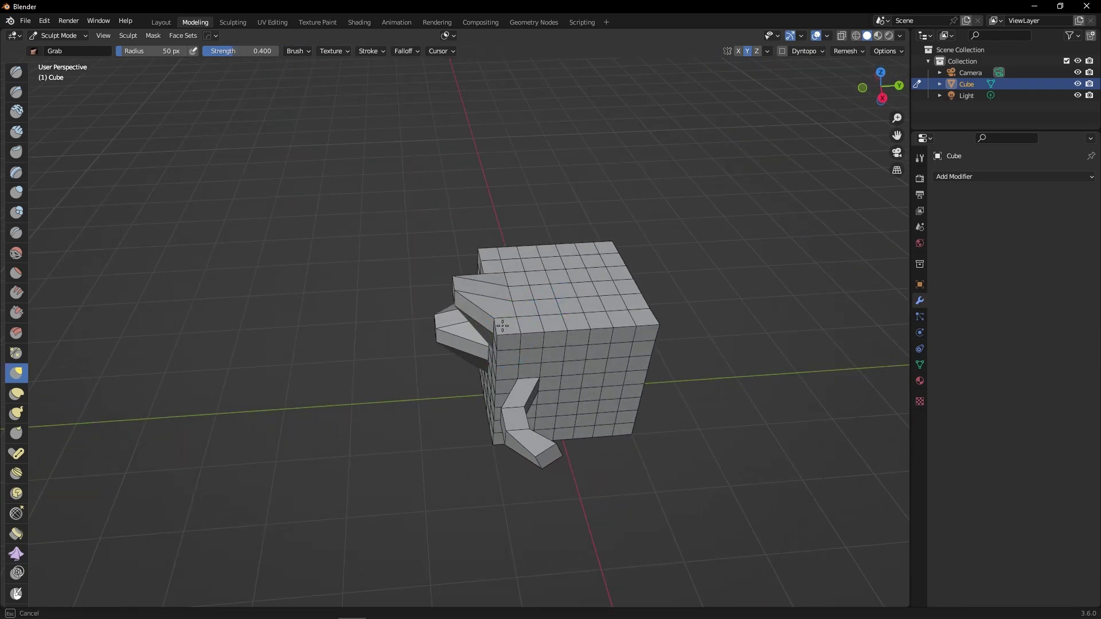
Step: Deform the cube's front vertical edges symmetrically with the Grab brush and pull the bottom front corners outward
mouse_move(503, 326)
left_mouse_down()
mouse_move(493, 373)
mouse_move(516, 376)
mouse_move(481, 380)
mouse_move(488, 396)
mouse_move(467, 405)
mouse_move(492, 439)
left_mouse_up()
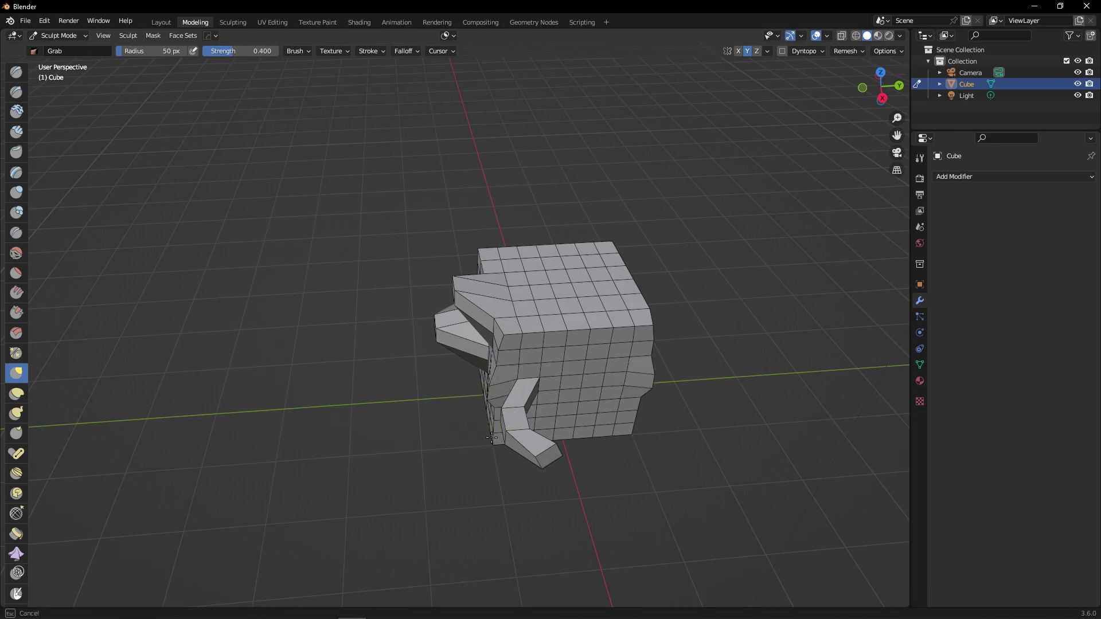
left_click_drag(400, 488, 436, 436)
mouse_move(435, 436)
middle_mouse_down()
mouse_move(499, 321)
mouse_move(561, 246)
middle_mouse_up()
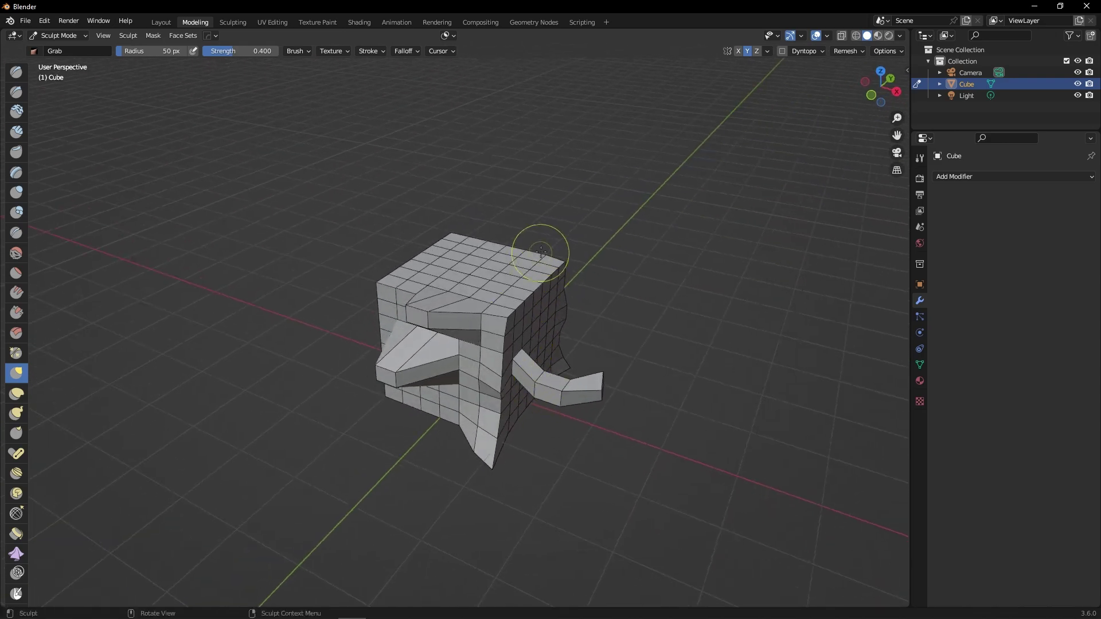
Step: Switch to Edit Mode and, with Y mirroring on, pull the back corner face of the cube's top upward and outward
key("ctrl+Tab")
key("Escape")
key("ctrl+Tab")
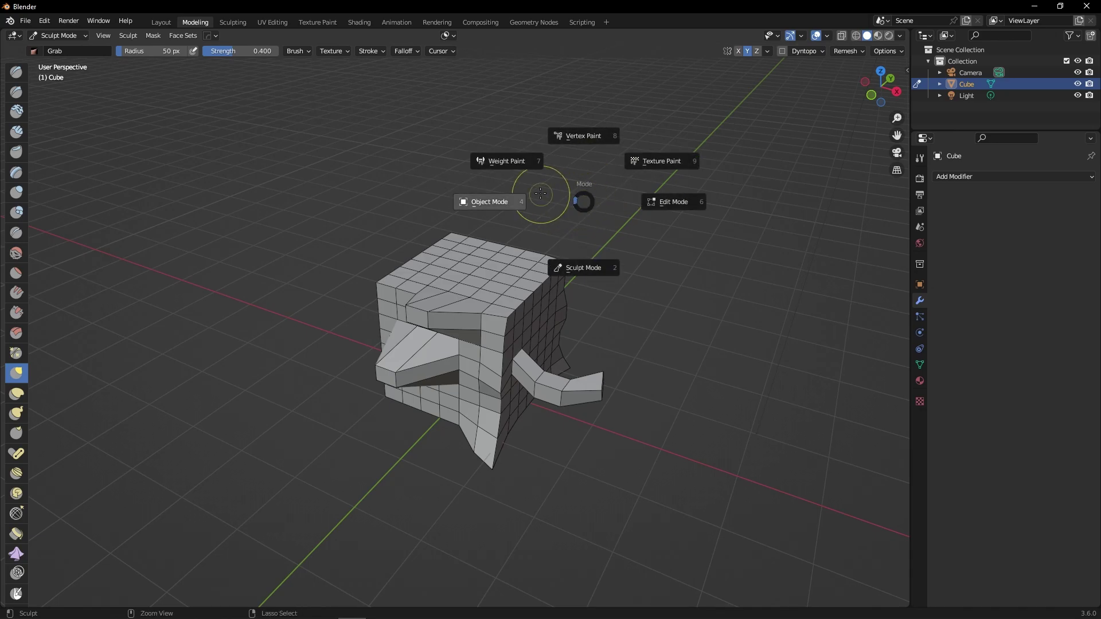
left_click(665, 202)
middle_click_drag(654, 231, 579, 233)
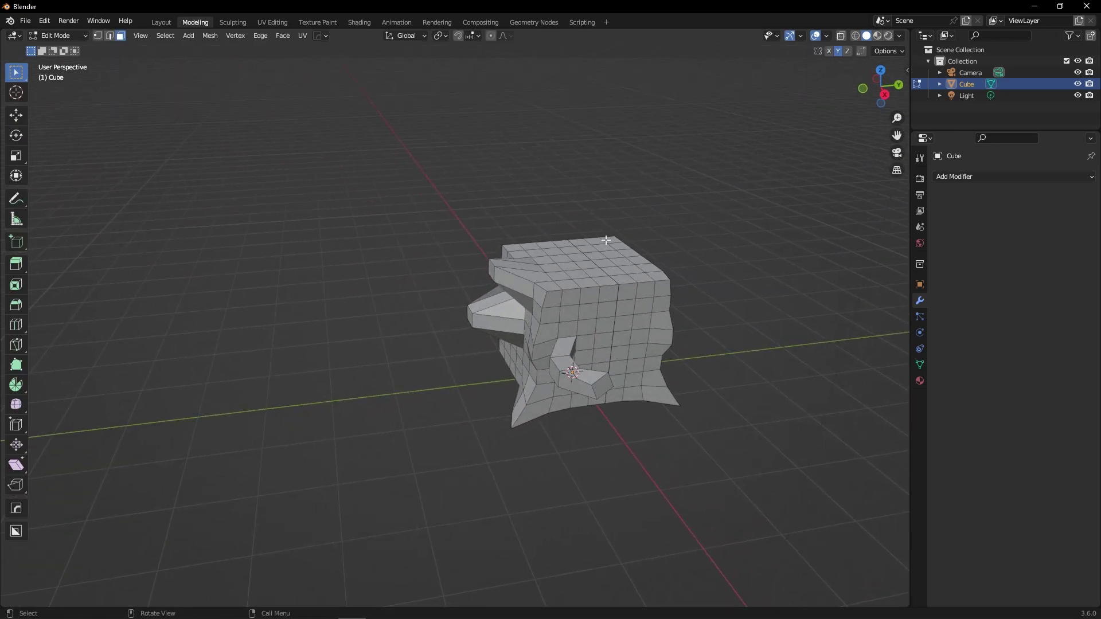
key("g")
left_click(634, 215)
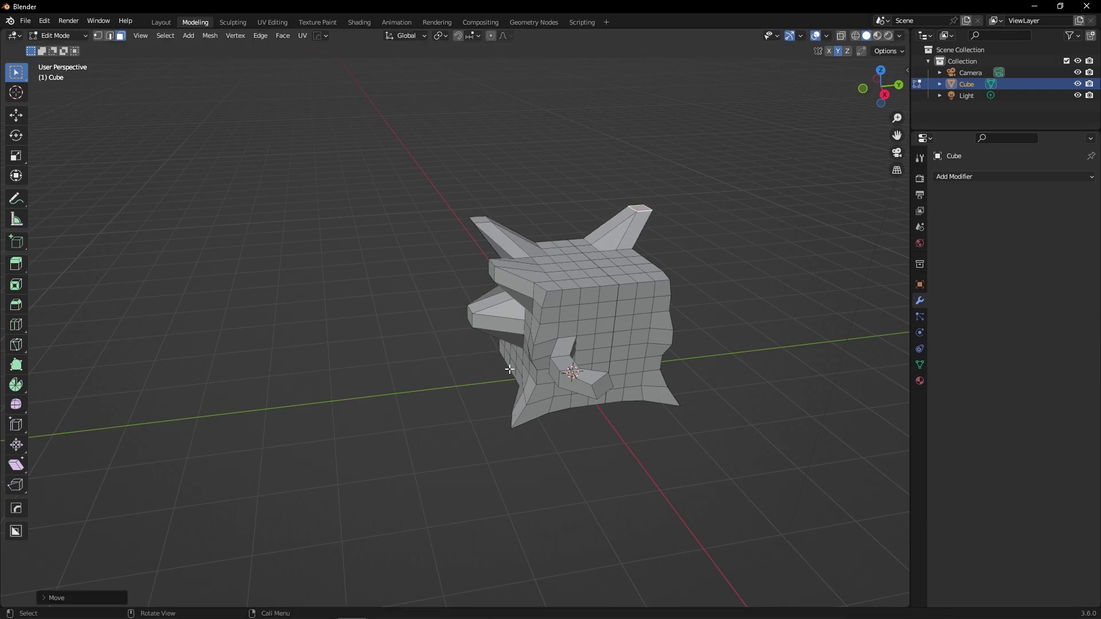
Step: Pull the top face near the front corner on the arm's side outward with Y mirroring on
middle_click_drag(569, 287, 594, 344)
left_click(457, 236)
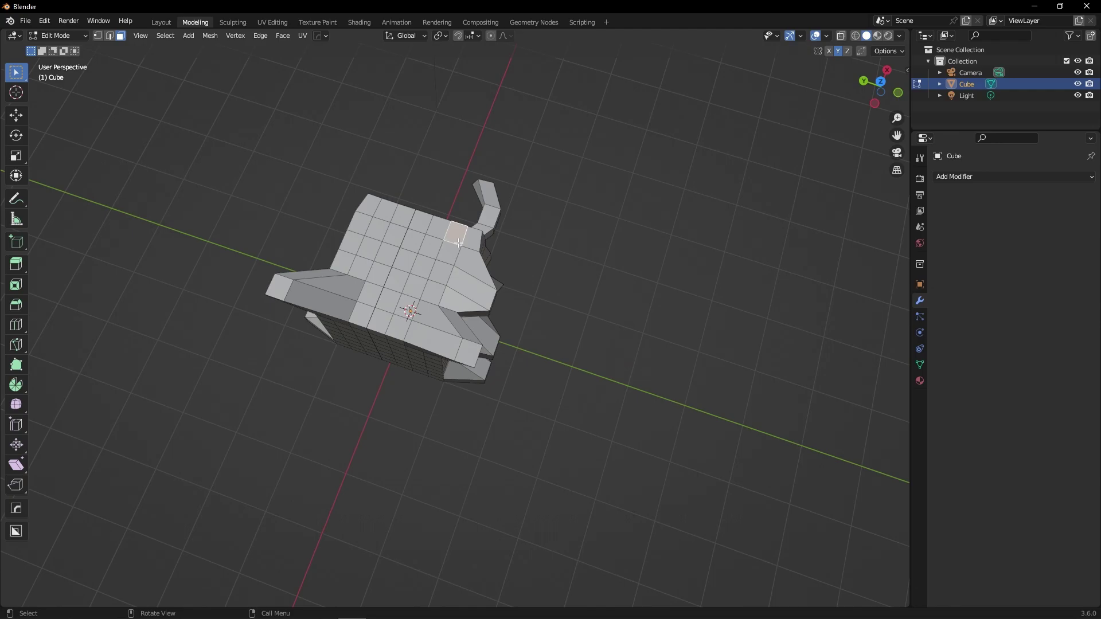
key("g")
left_click(516, 239)
Step: Try to move the top face at the side edge, between the pulled corners on the arm's side, with Y mirroring on
left_click(468, 288)
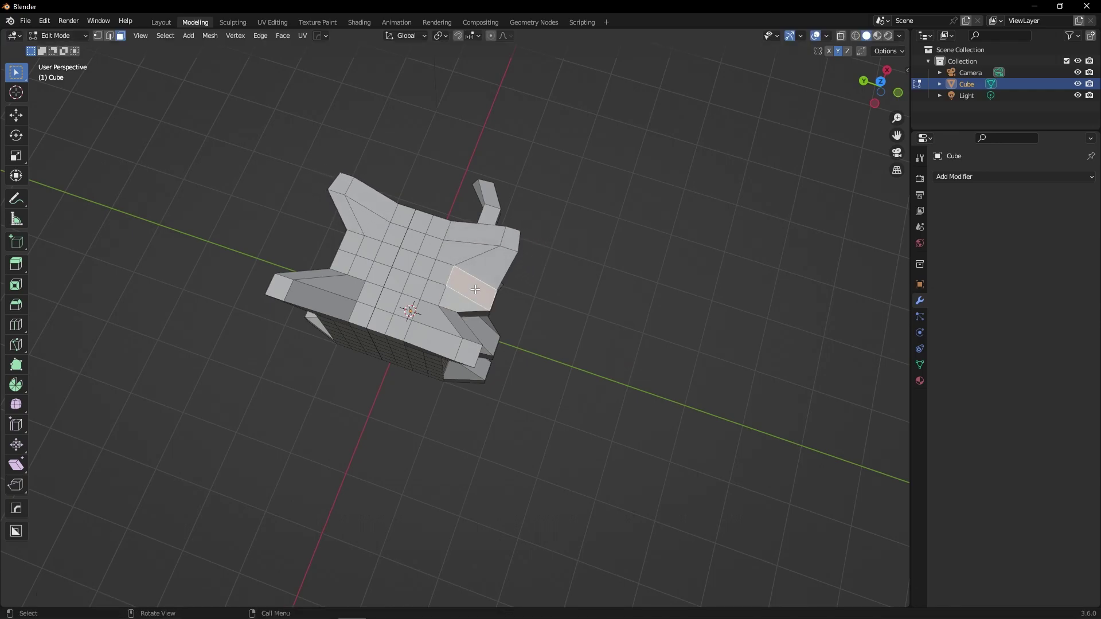
key("g")
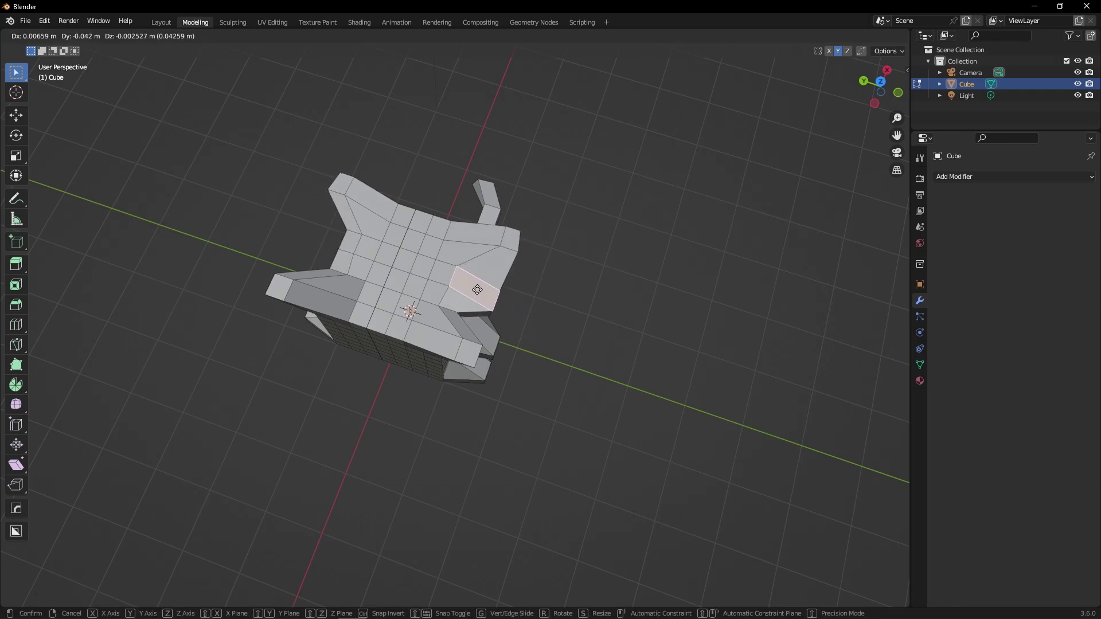
left_click(461, 283)
key("g")
left_click(466, 276)
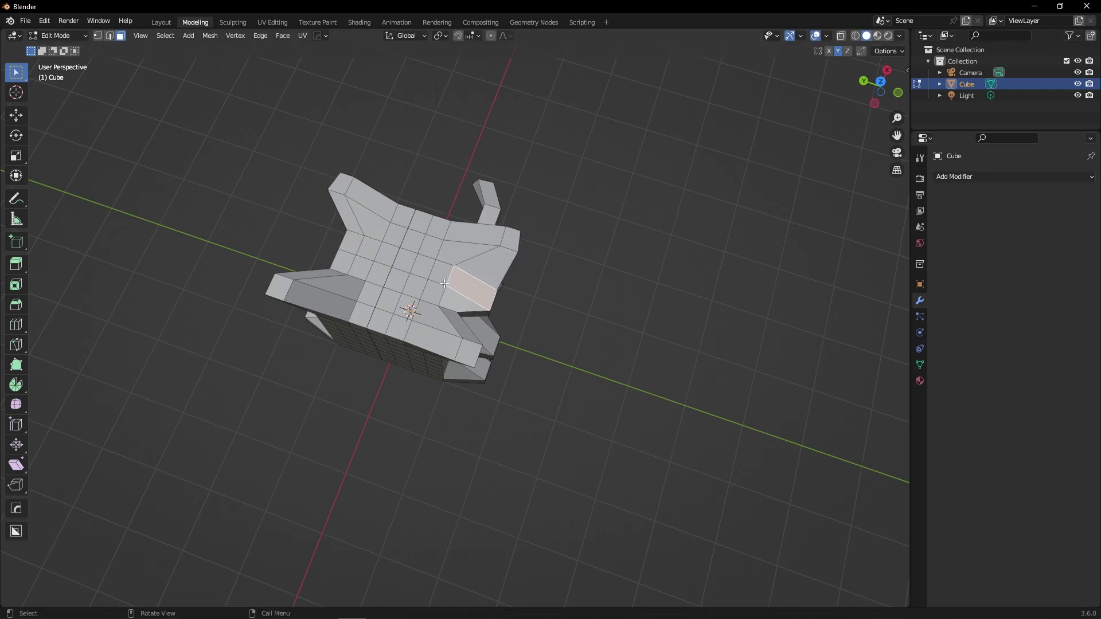
Step: Pull the top face at the side edge opposite the arm, between the two pulled corners, outward with Y mirroring on
middle_click_drag(466, 276, 576, 360)
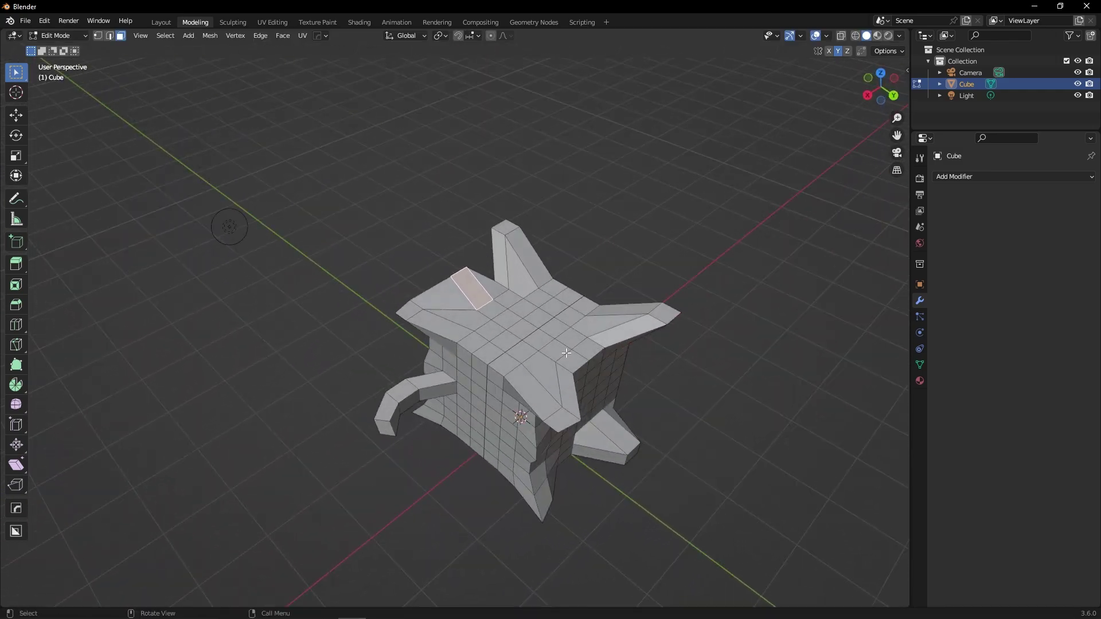
left_click(578, 363)
key("g")
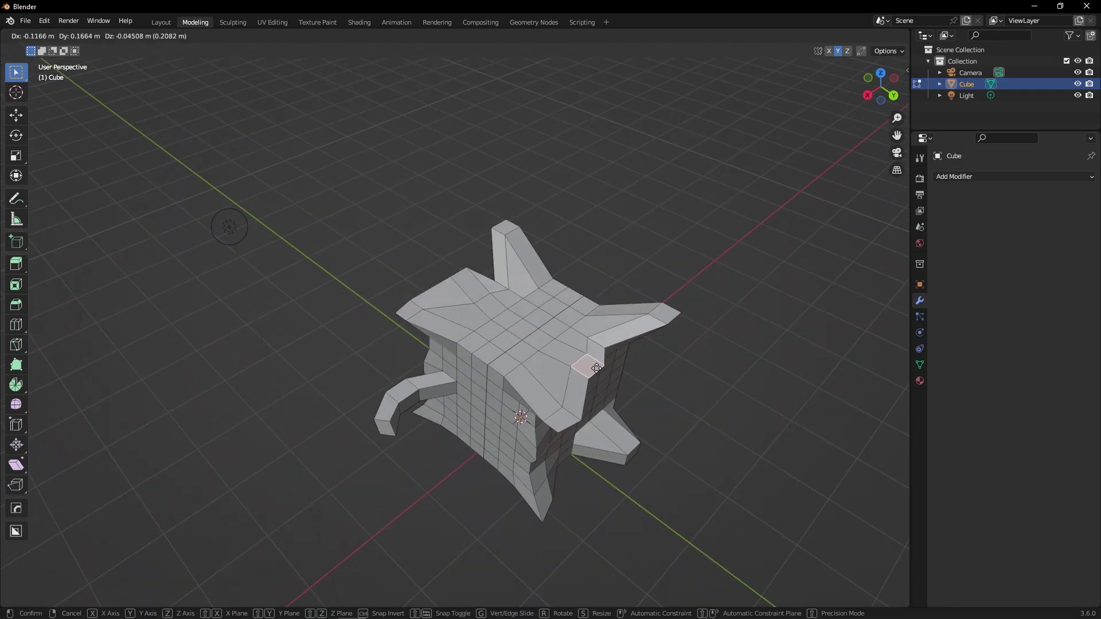
left_click(597, 369)
Step: Try to move the inner edge of the pulled side face in edge selection mode with Y mirroring on
key("2")
left_click(585, 358)
key("g")
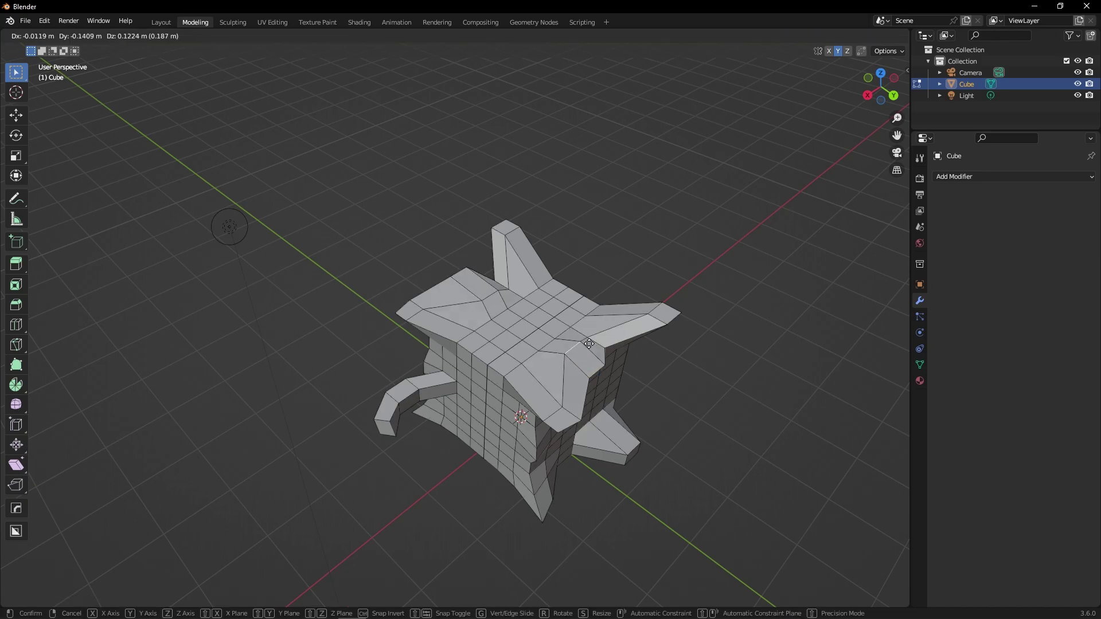
right_click(546, 353)
Step: In face selection mode, move the front wall's face opposite the arm's base toward the centre seam with Y mirroring on
middle_click_drag(545, 354, 524, 409)
key("3")
key("g")
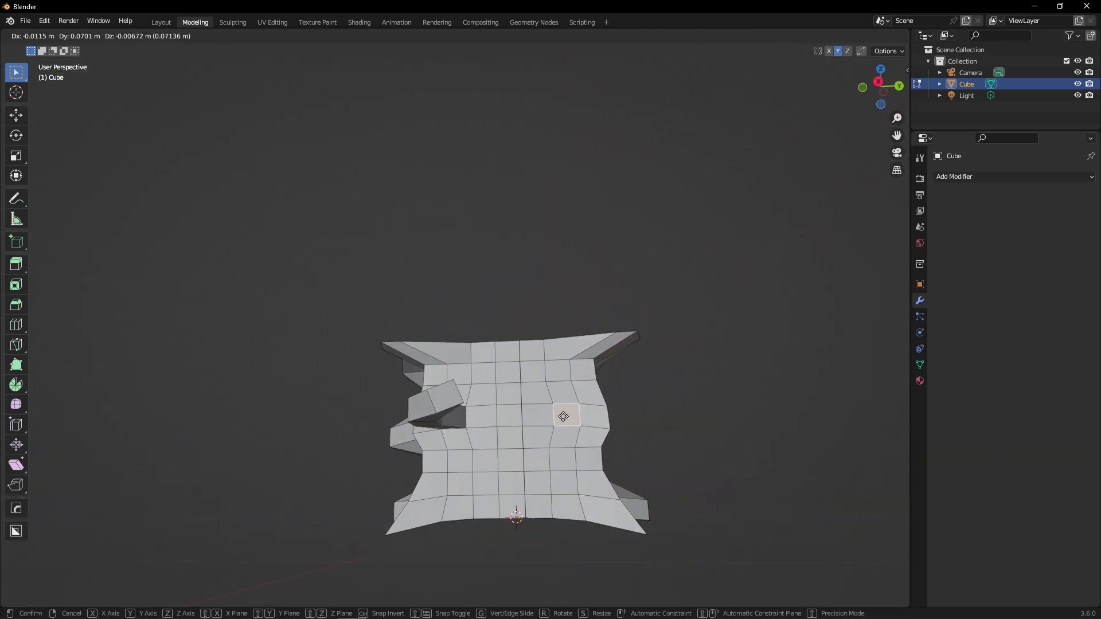
right_click(558, 418)
key("g")
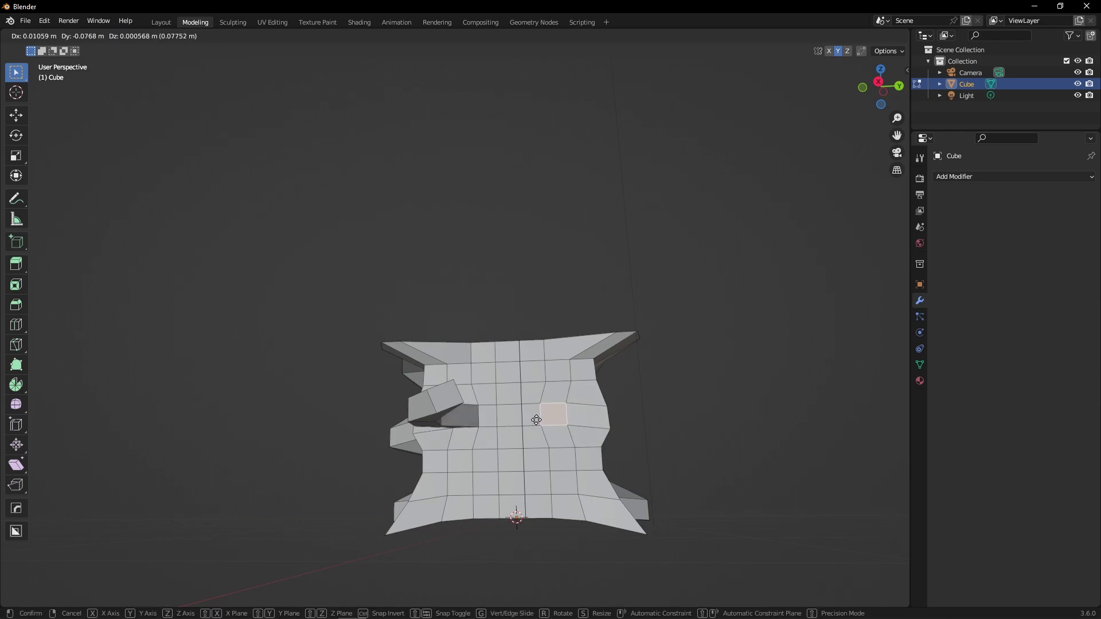
left_click(536, 420)
Step: Move the top faces beside the centre seam near the front wall away from the seam with Y mirroring on
middle_click_drag(563, 309, 543, 338)
middle_click_drag(758, 127, 851, 52)
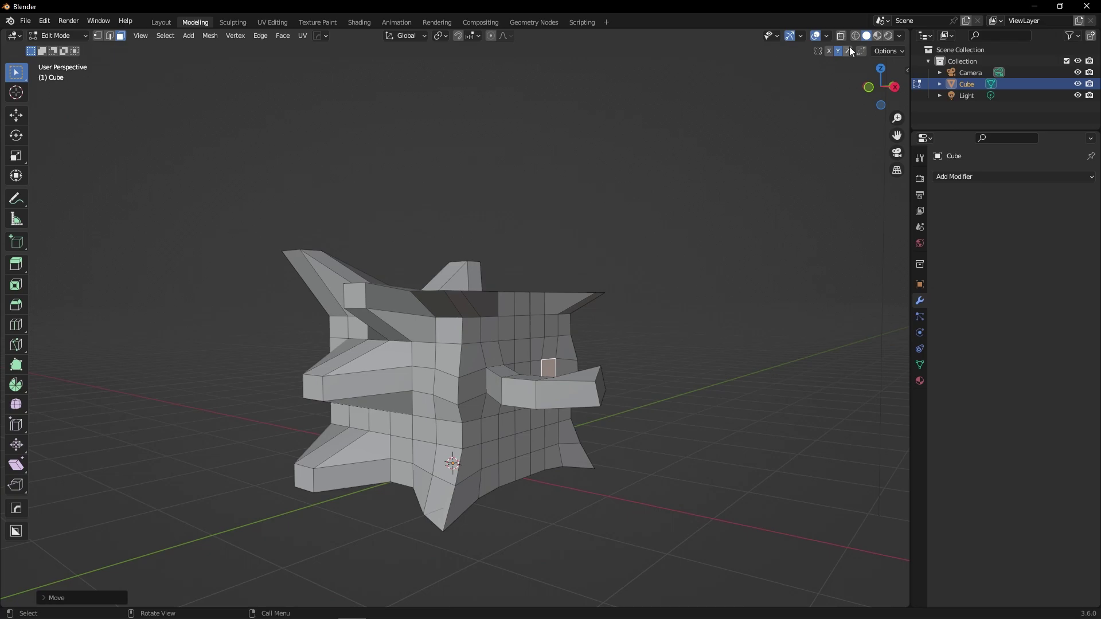
middle_click_drag(723, 191, 692, 233)
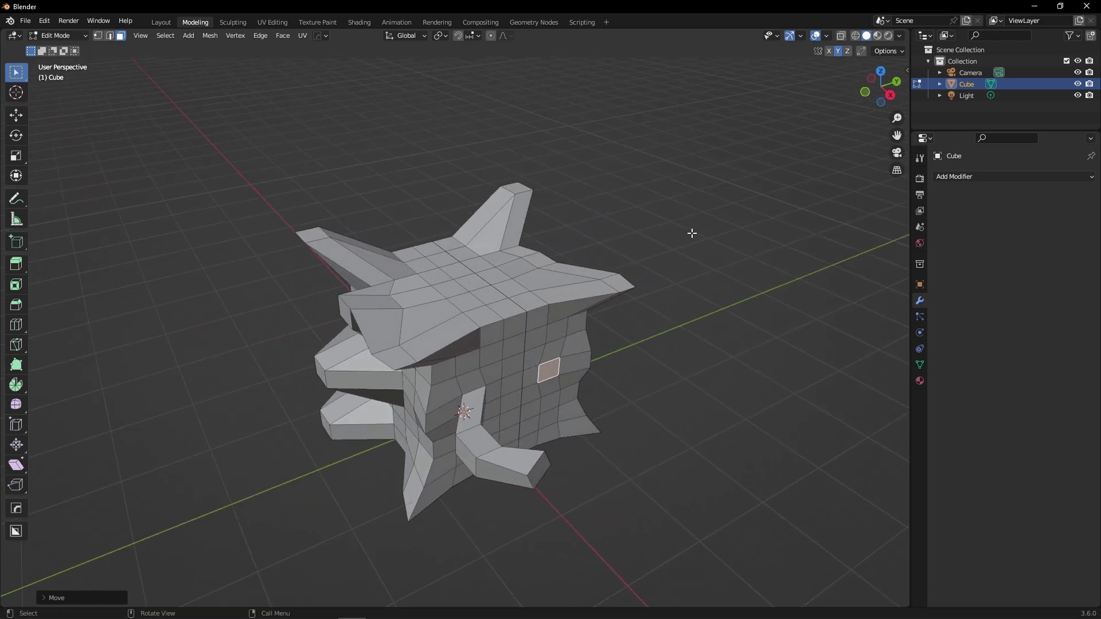
key("g")
key("Escape")
middle_click_drag(514, 307, 439, 289)
key("g")
left_click(502, 308)
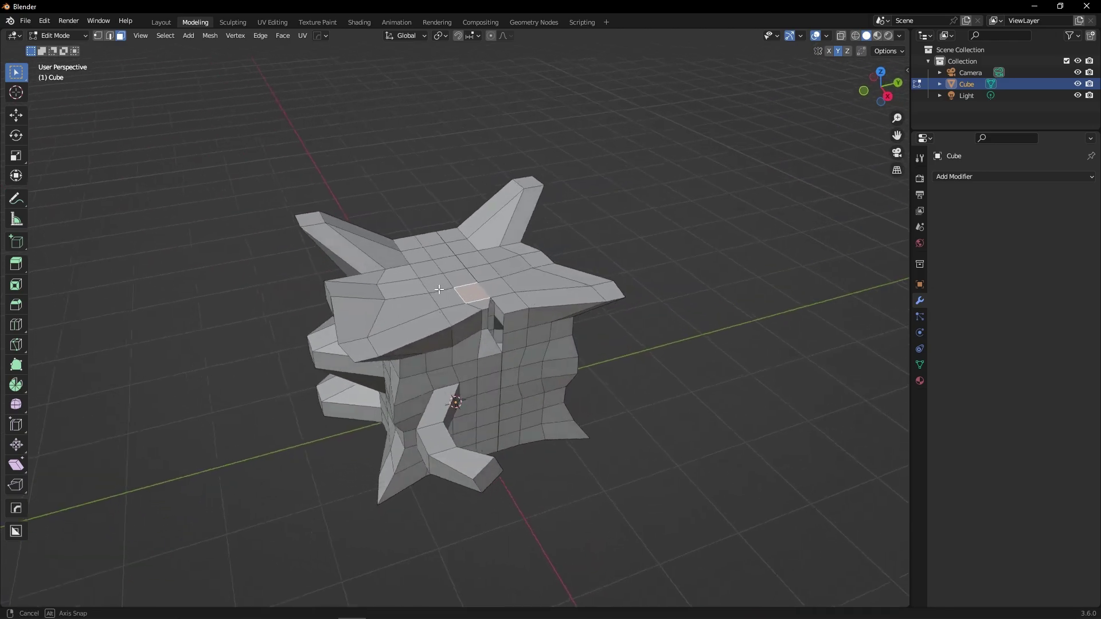
key("g")
left_click(458, 289)
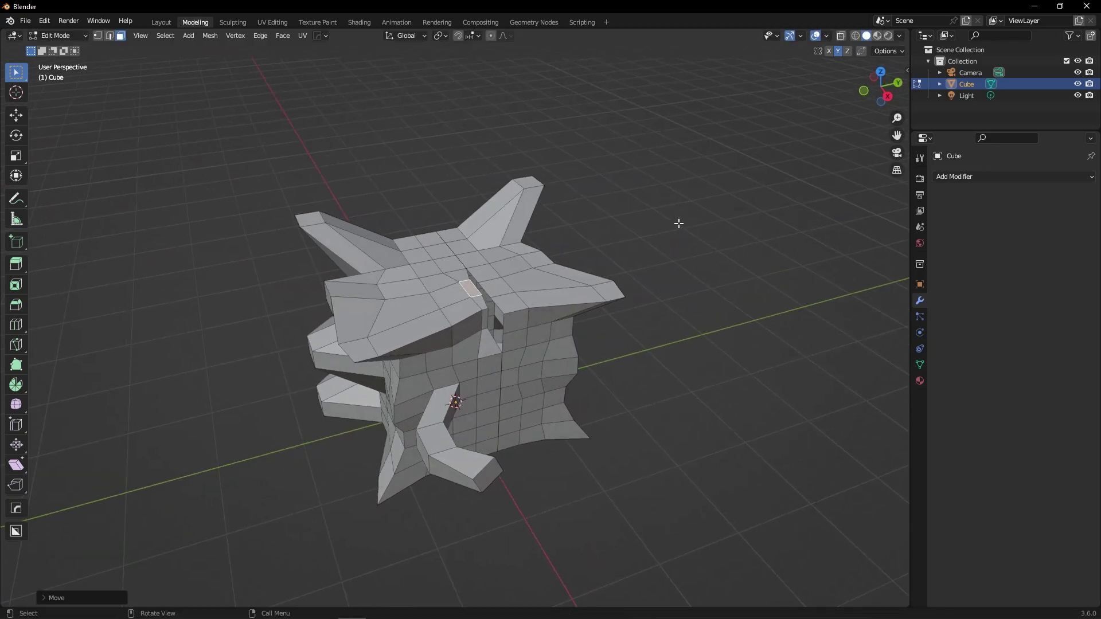